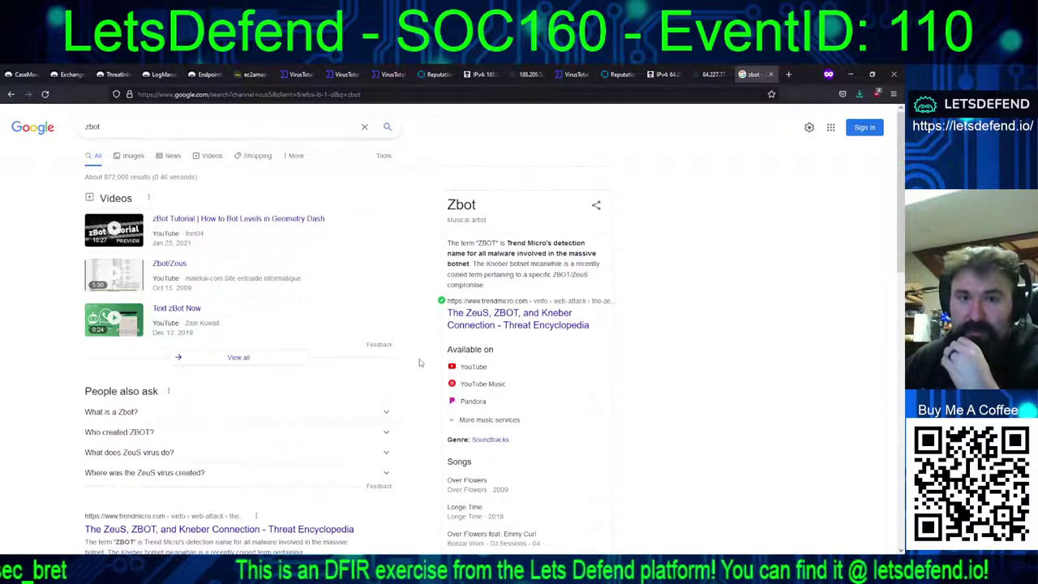
Read Trend Micro's article on the ZeuS, ZBOT, and Kneber connection for the malware's purpose, behavior and persistence.
{"action": "left_click", "coordinate": [471, 314]}
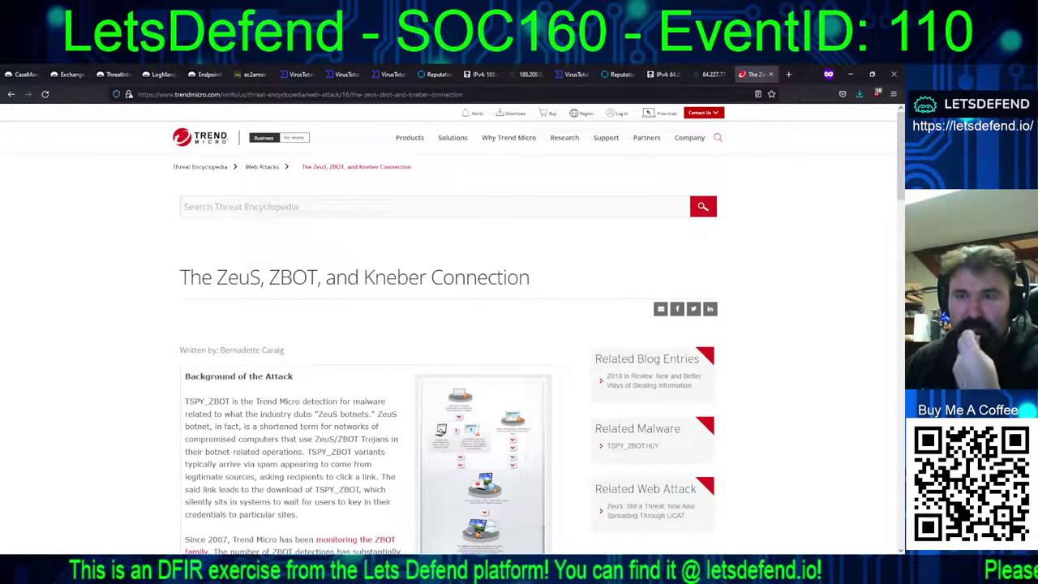
{"action": "left_click_drag", "start_coordinate": [898, 160], "coordinate": [871, 315]}
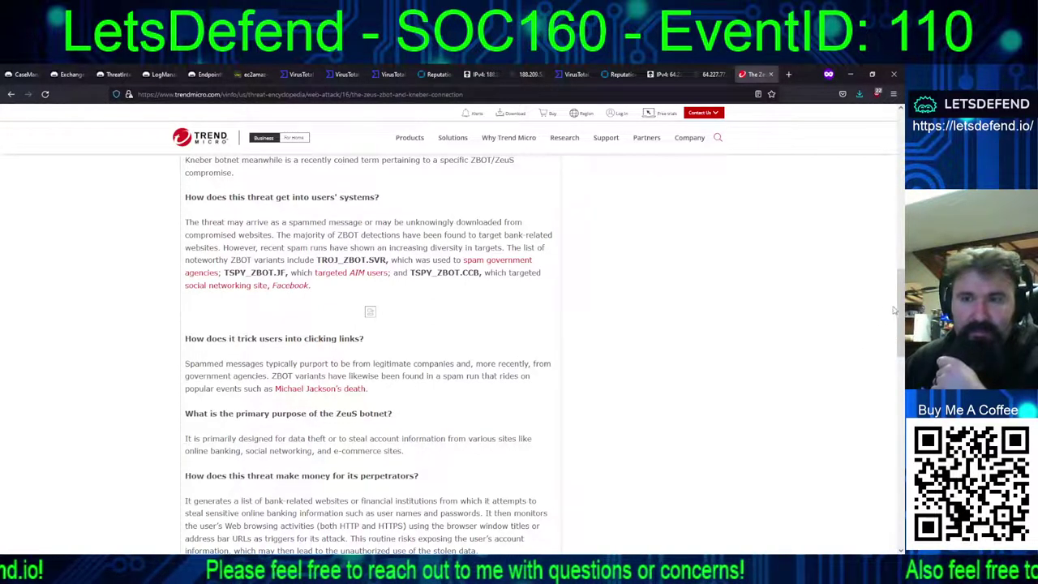
{"action": "scroll", "coordinate": [891, 359], "scroll_direction": "down", "scroll_amount": 3}
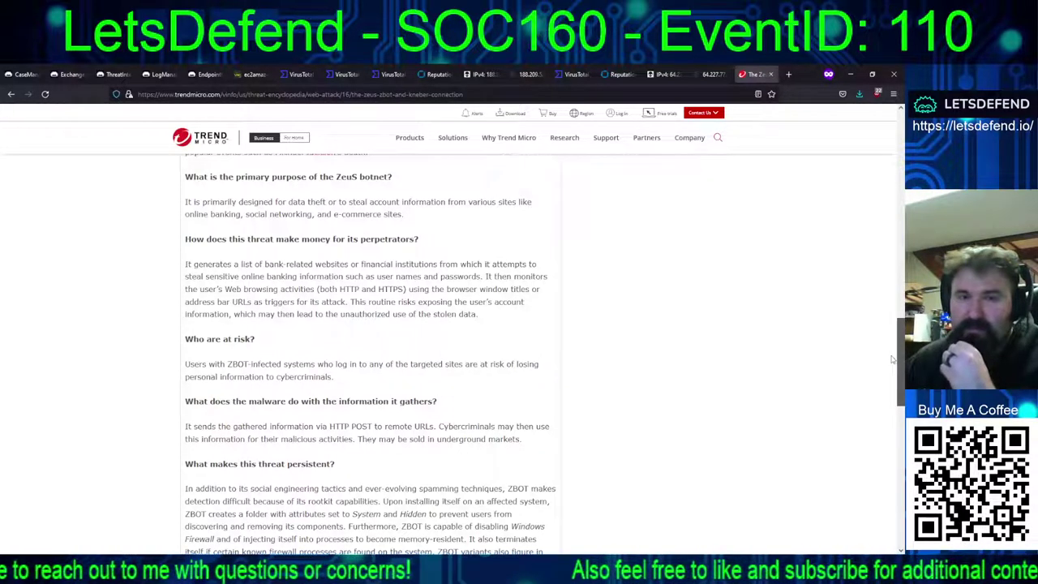
{"action": "scroll", "coordinate": [892, 359], "scroll_direction": "down", "scroll_amount": 1}
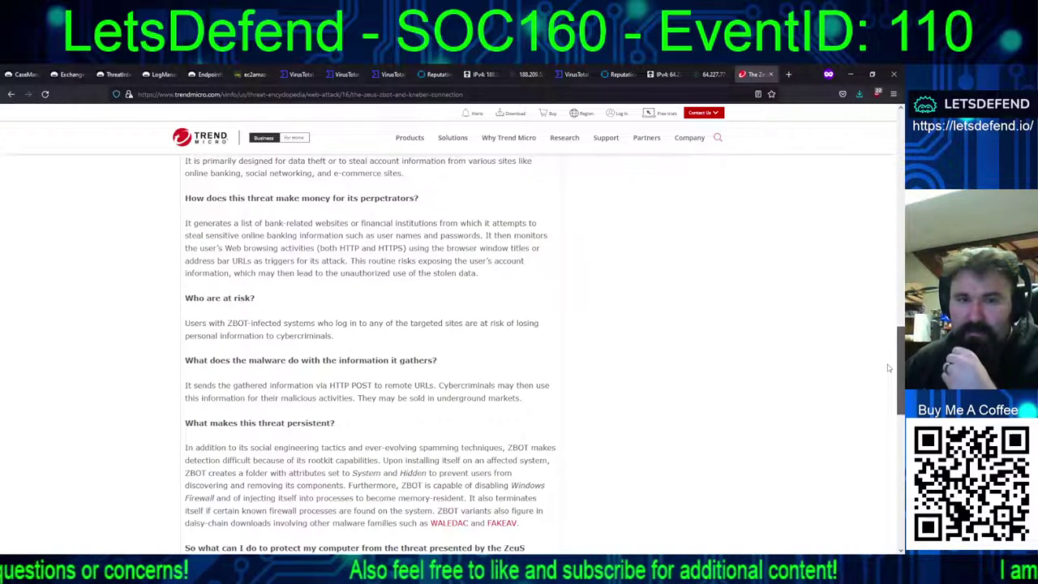
{"action": "scroll", "coordinate": [889, 373], "scroll_direction": "down", "scroll_amount": 1}
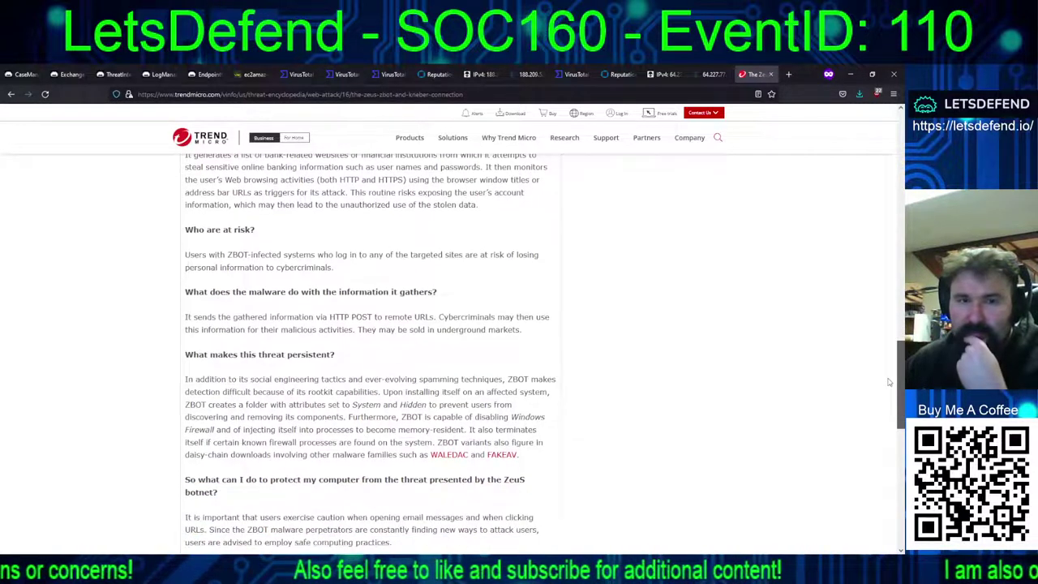
{"action": "scroll", "coordinate": [888, 381], "scroll_direction": "down", "scroll_amount": 2}
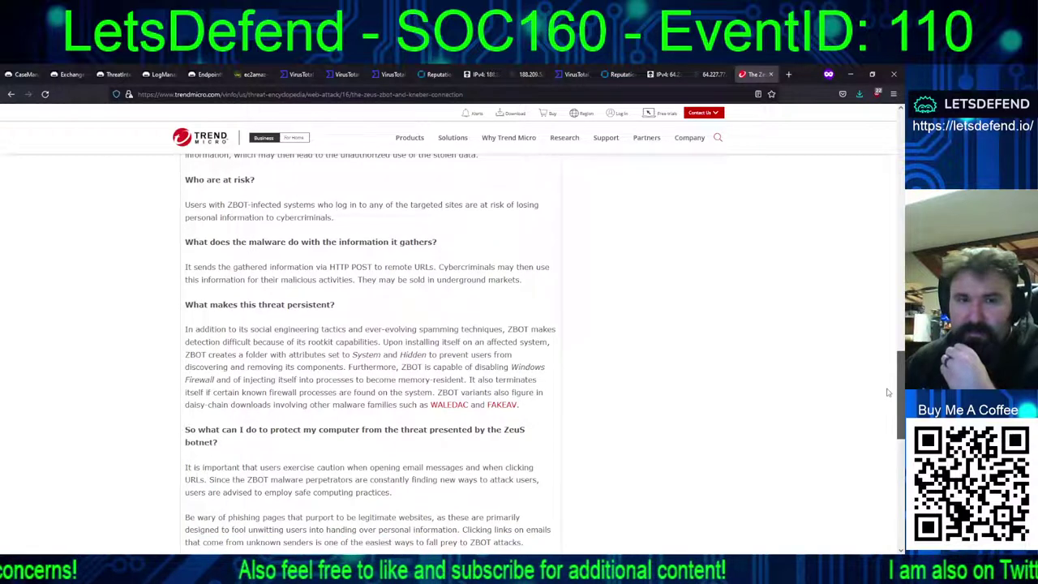
{"action": "scroll", "coordinate": [884, 414], "scroll_direction": "down", "scroll_amount": 1}
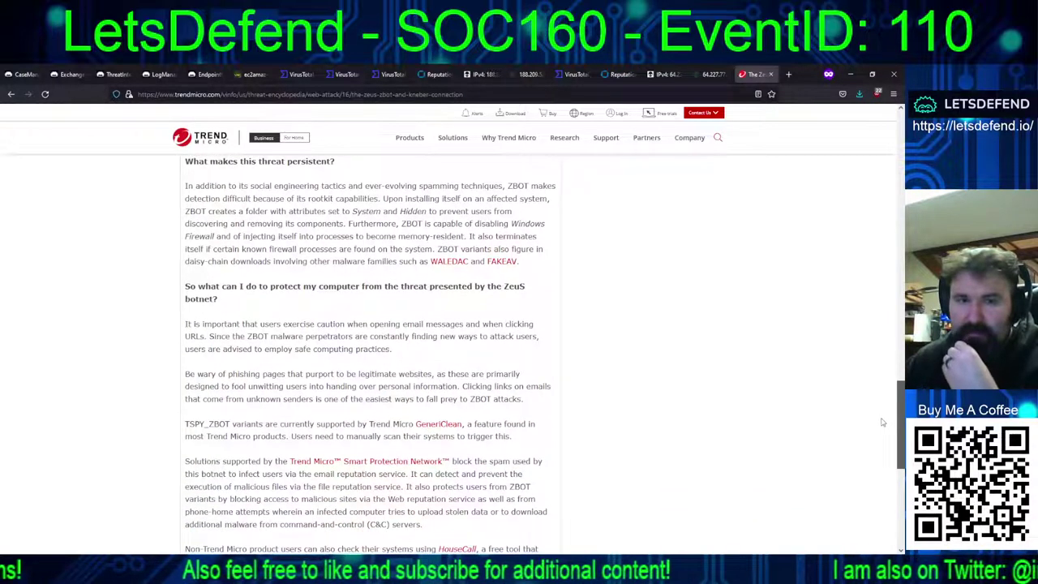
{"action": "scroll", "coordinate": [878, 450], "scroll_direction": "down", "scroll_amount": 2}
{"action": "scroll", "coordinate": [877, 450], "scroll_direction": "down", "scroll_amount": 4}
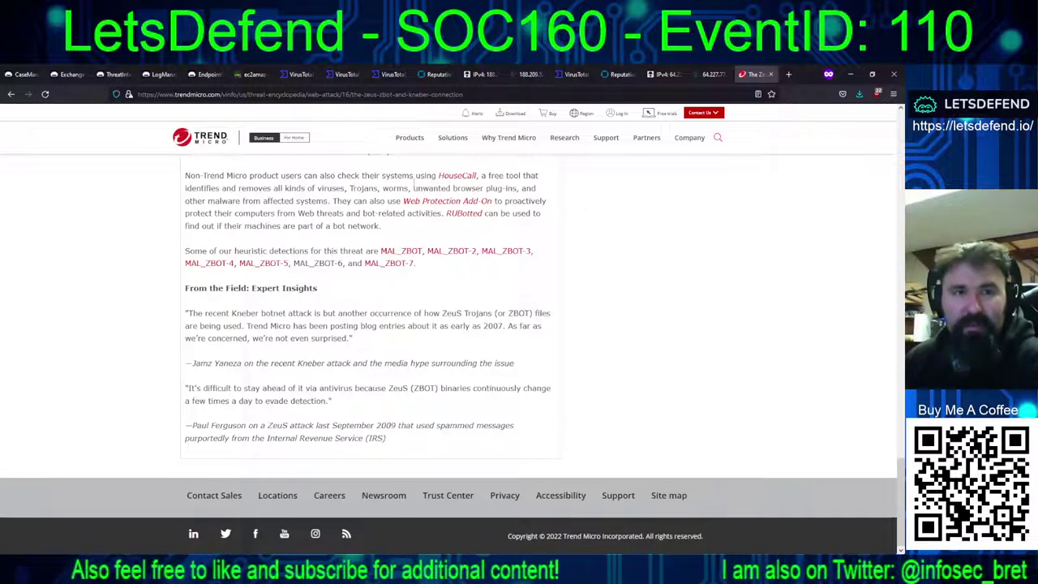
Return to the LetsDefend case playbook and set the type of malware used in the attack to Keylogger.
{"action": "left_click", "coordinate": [24, 74]}
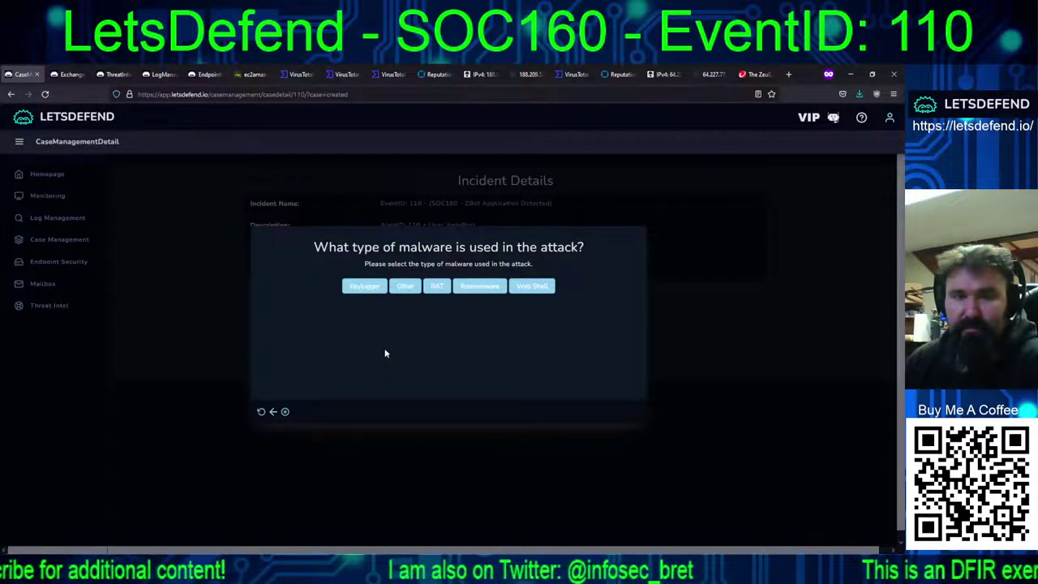
{"action": "left_click", "coordinate": [405, 286]}
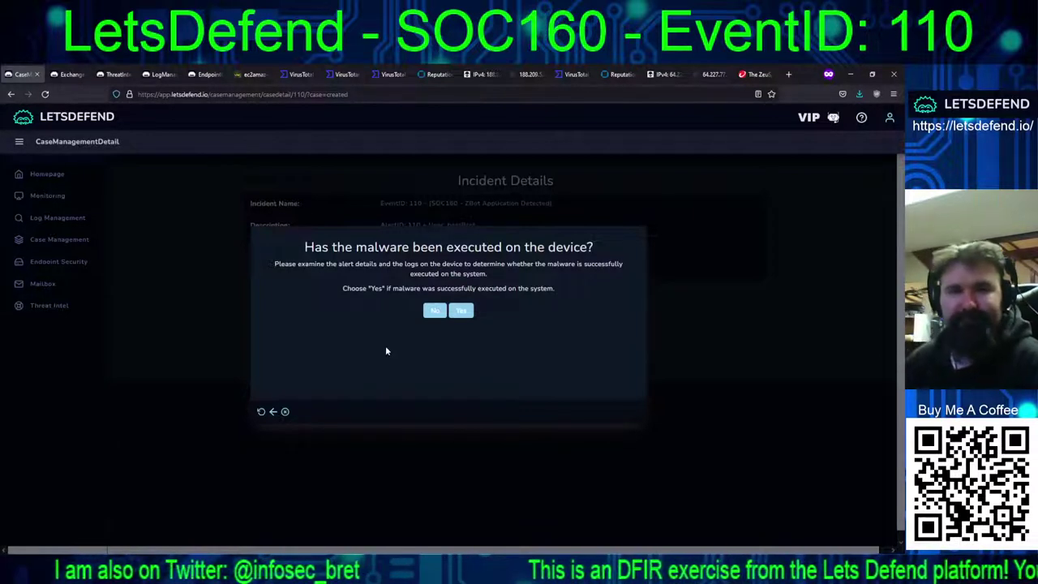
{"action": "left_click", "coordinate": [273, 412]}
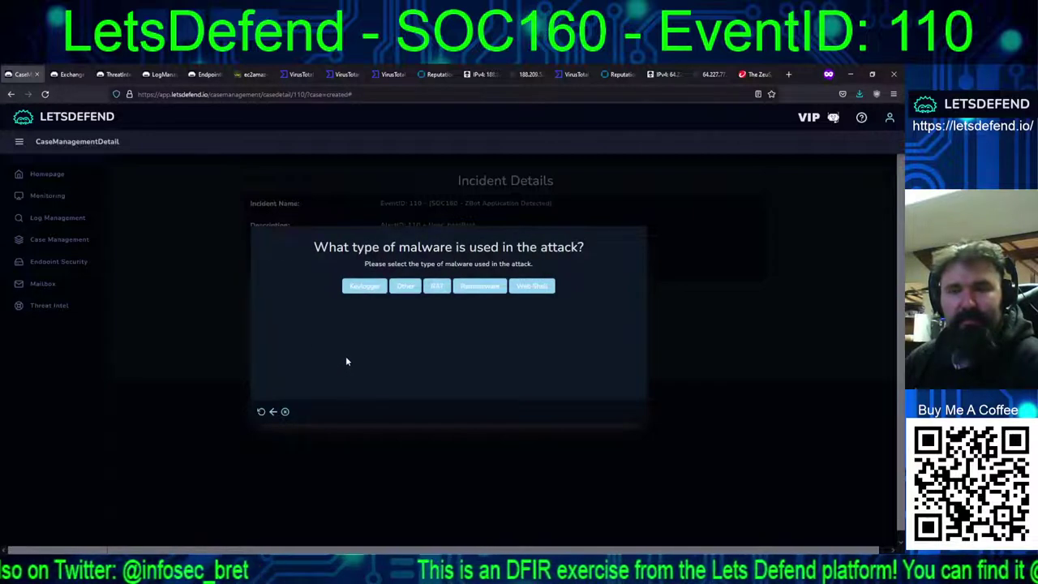
{"action": "left_click", "coordinate": [364, 287]}
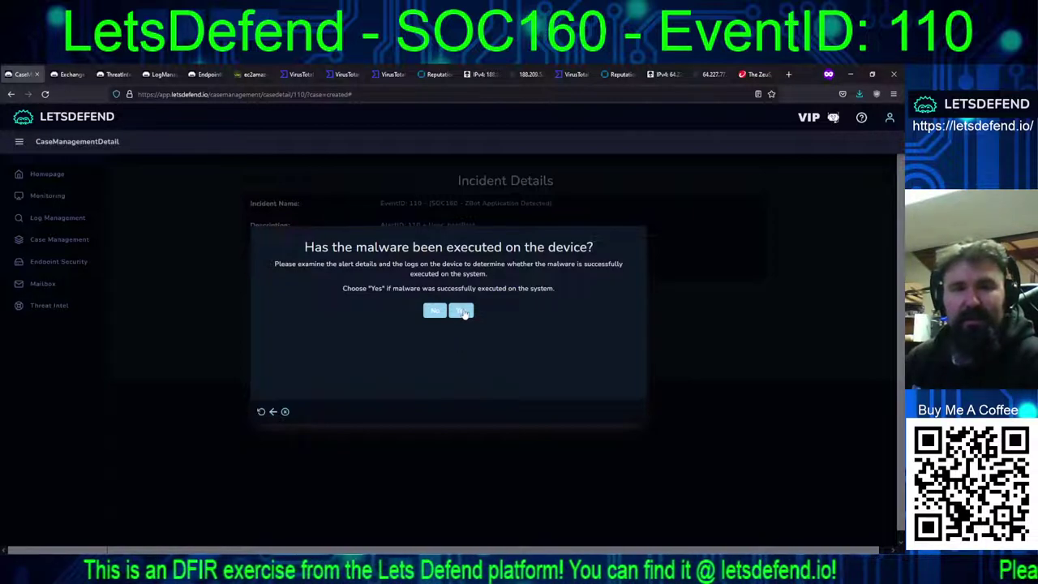
Answer Yes to the malware having been executed on the device and choose Phishing as the initial access method.
{"action": "left_click", "coordinate": [462, 312]}
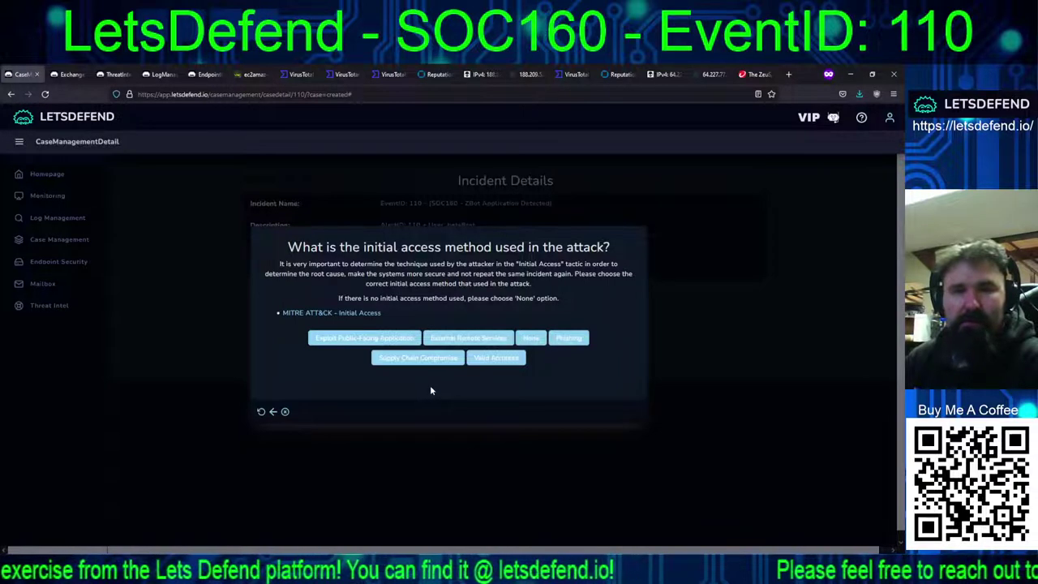
{"action": "left_click", "coordinate": [568, 338]}
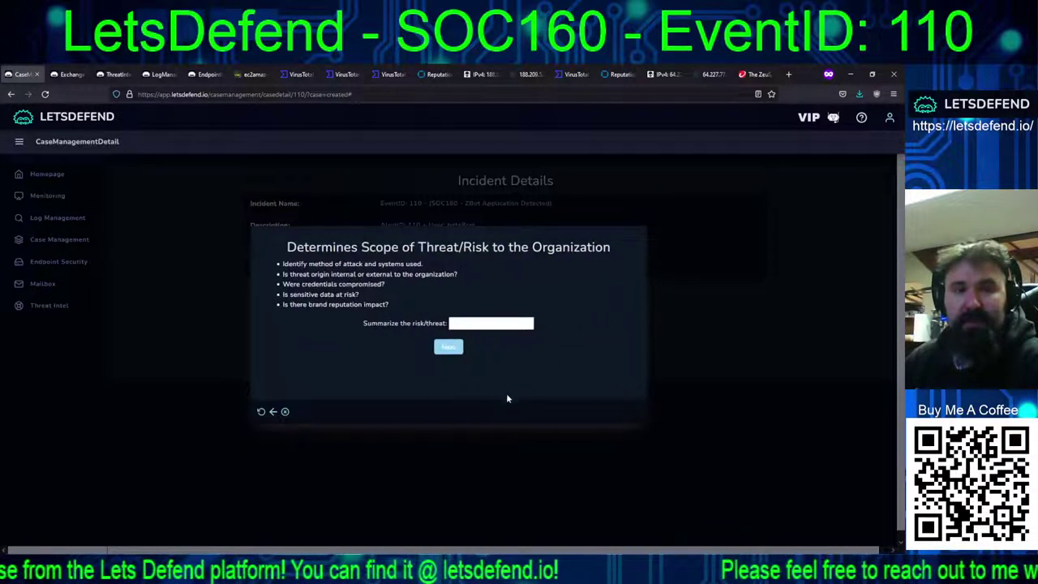
Summarize the risk by stating that whatever the affected employee has access to is at risk, and submit the answer.
{"action": "left_click", "coordinate": [461, 324]}
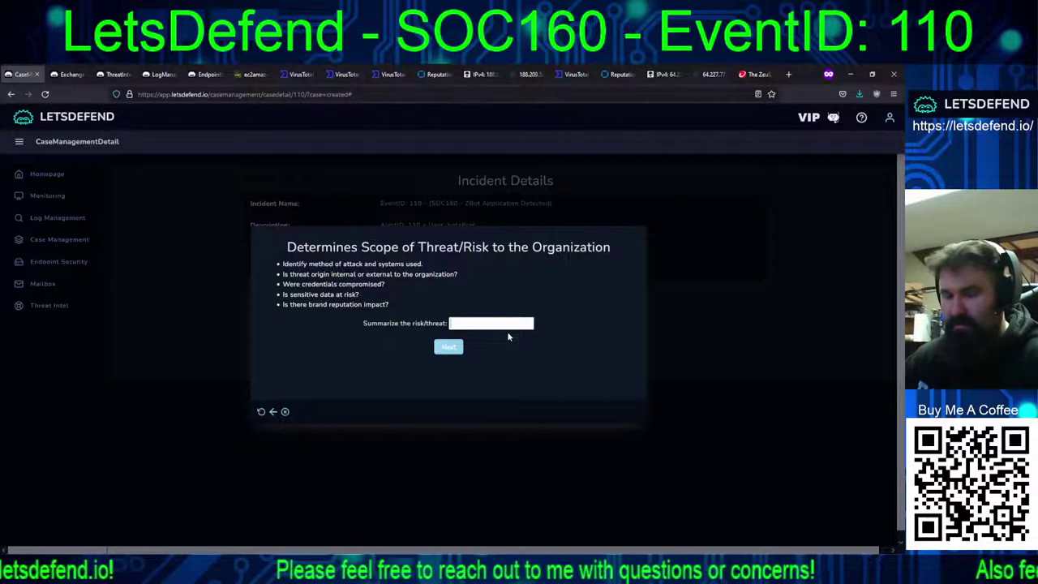
{"action": "type", "text": "What"}
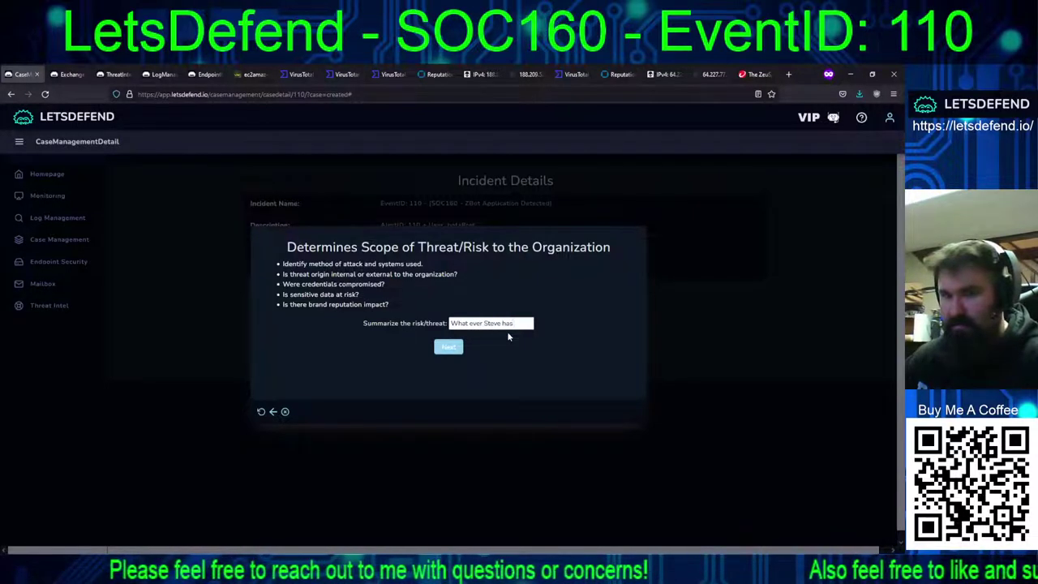
{"action": "type", "text": "ever Steve has access"}
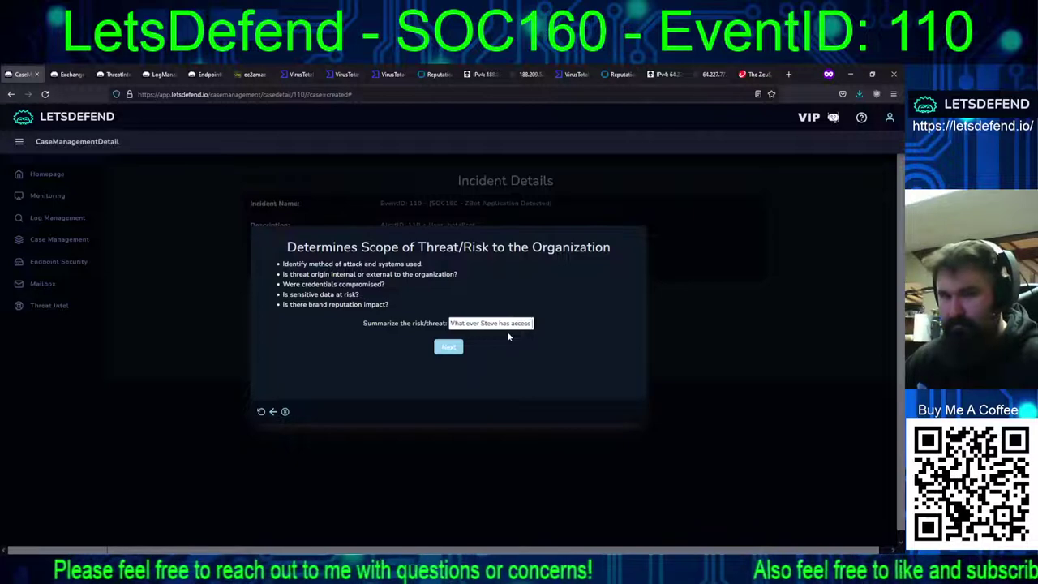
{"action": "type", "text": " to is at risk"}
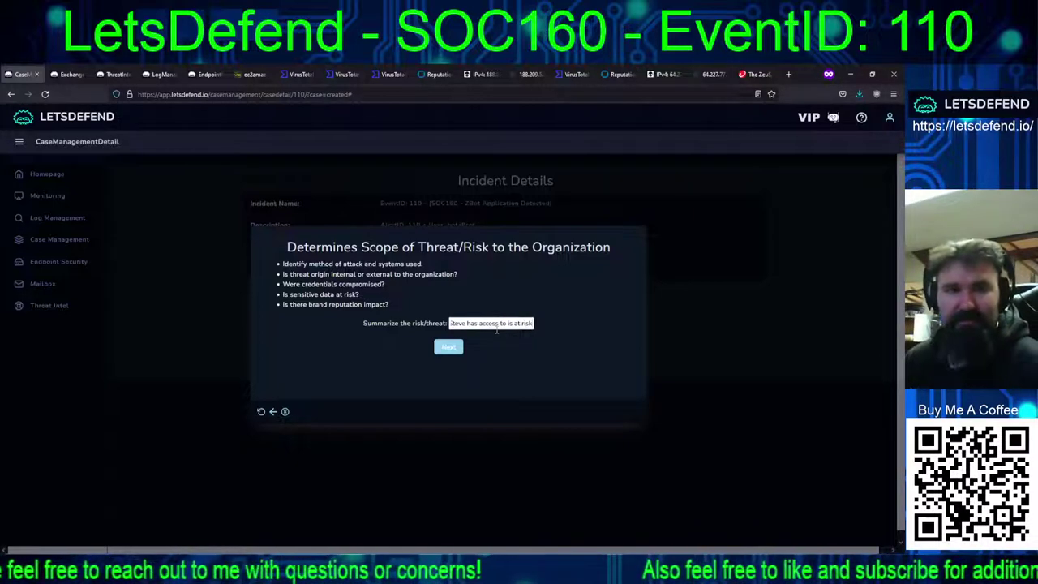
{"action": "left_click", "coordinate": [447, 348]}
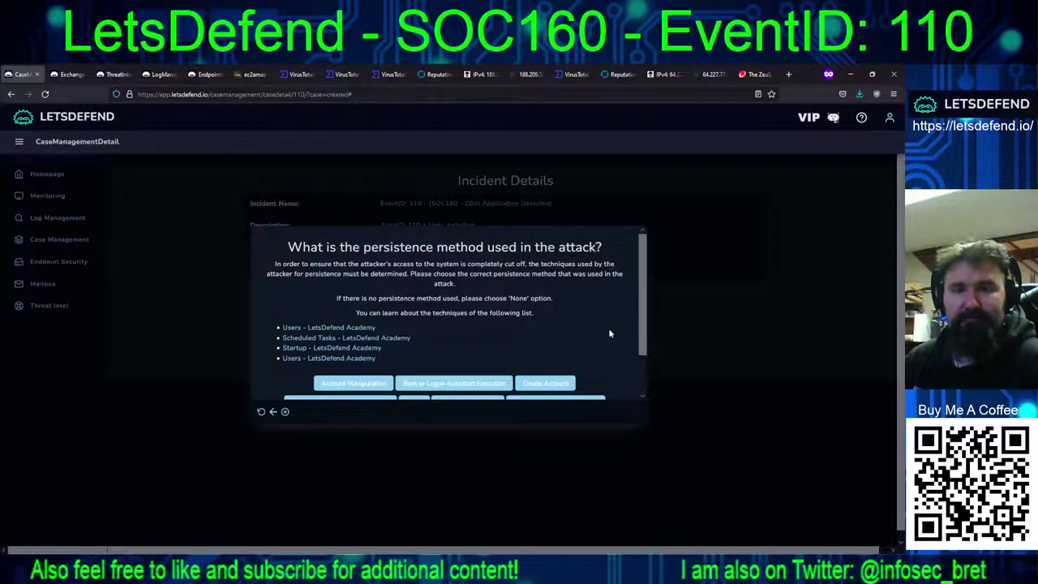
Review the persistence method options and open Task Scheduler on the remote Windows machine.
{"action": "left_click_drag", "start_coordinate": [644, 333], "coordinate": [641, 377]}
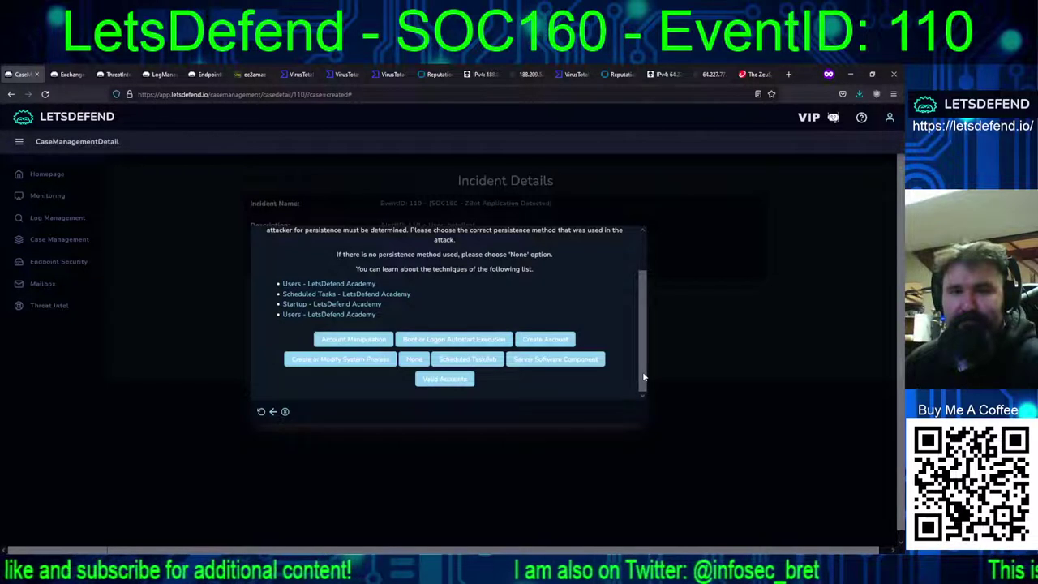
{"action": "mouse_move", "coordinate": [643, 377]}
{"action": "left_mouse_down"}
{"action": "mouse_move", "coordinate": [642, 332]}
{"action": "mouse_move", "coordinate": [637, 385]}
{"action": "left_mouse_up"}
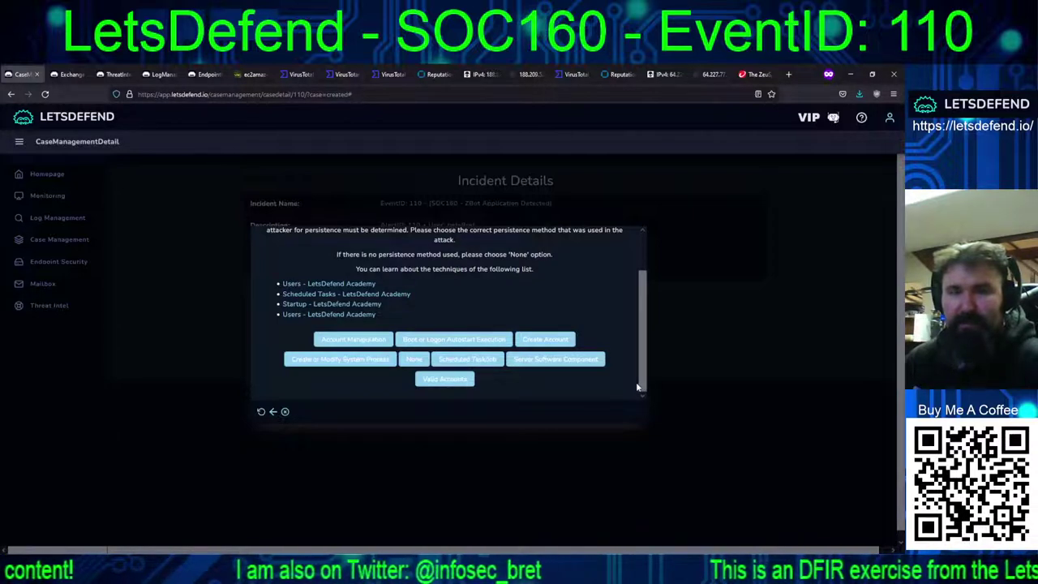
{"action": "left_click", "coordinate": [251, 74]}
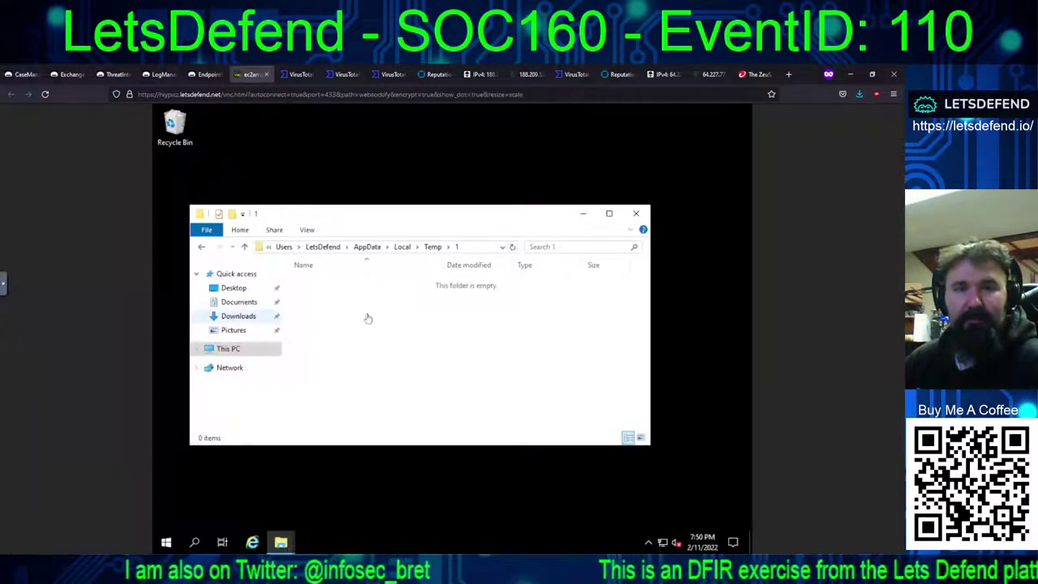
{"action": "left_click", "coordinate": [166, 542]}
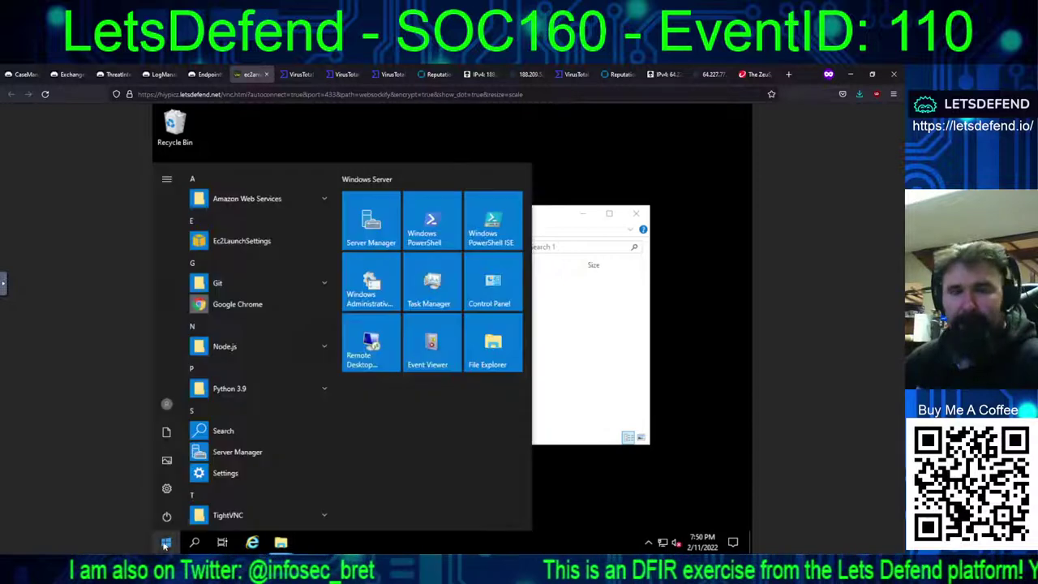
{"action": "type", "text": "sched"}
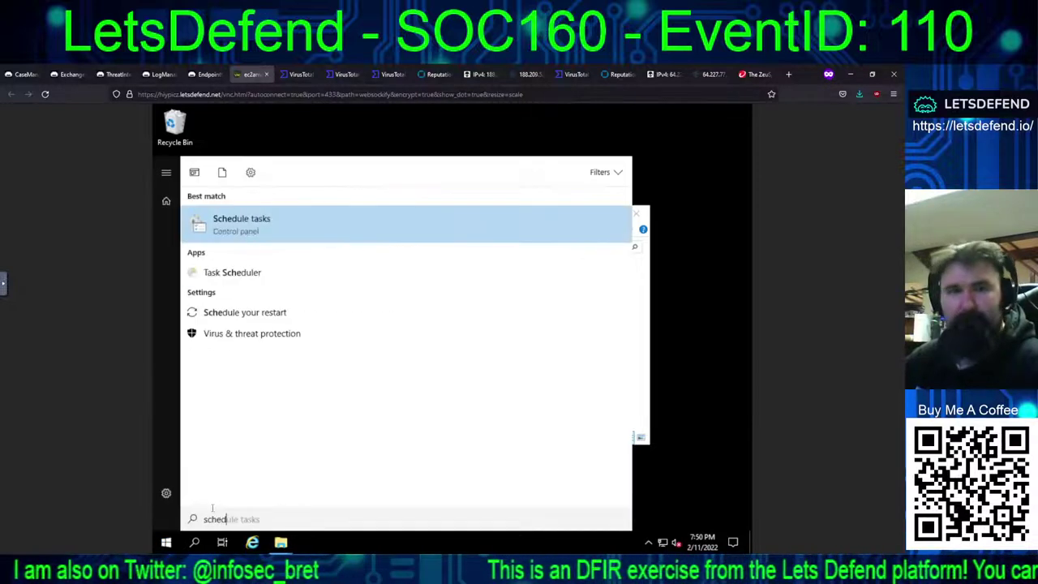
{"action": "left_click", "coordinate": [247, 223]}
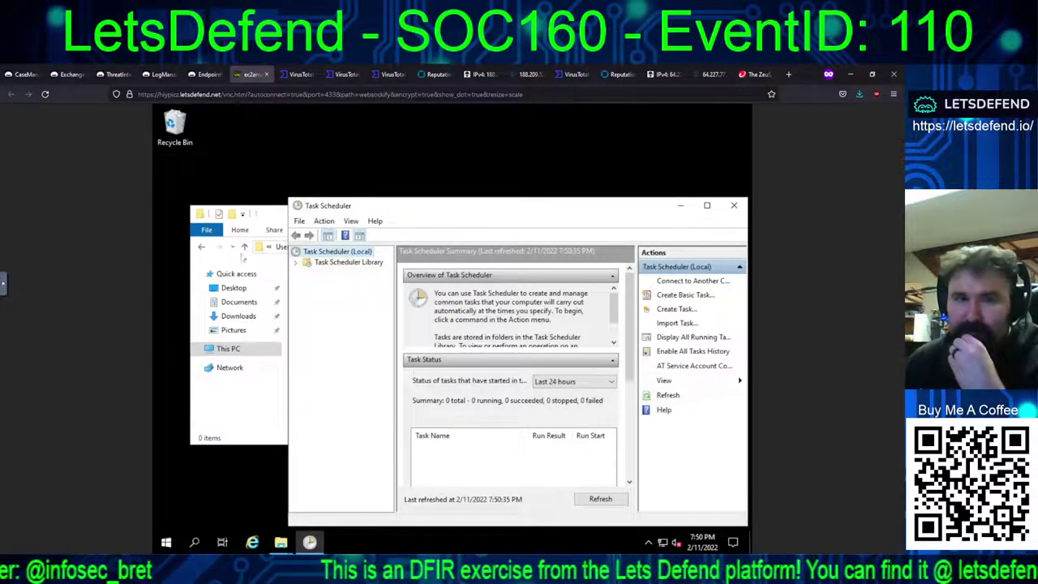
Open Google Chrome on the remote machine and load live.sysinternals.com.
{"action": "left_click", "coordinate": [167, 541]}
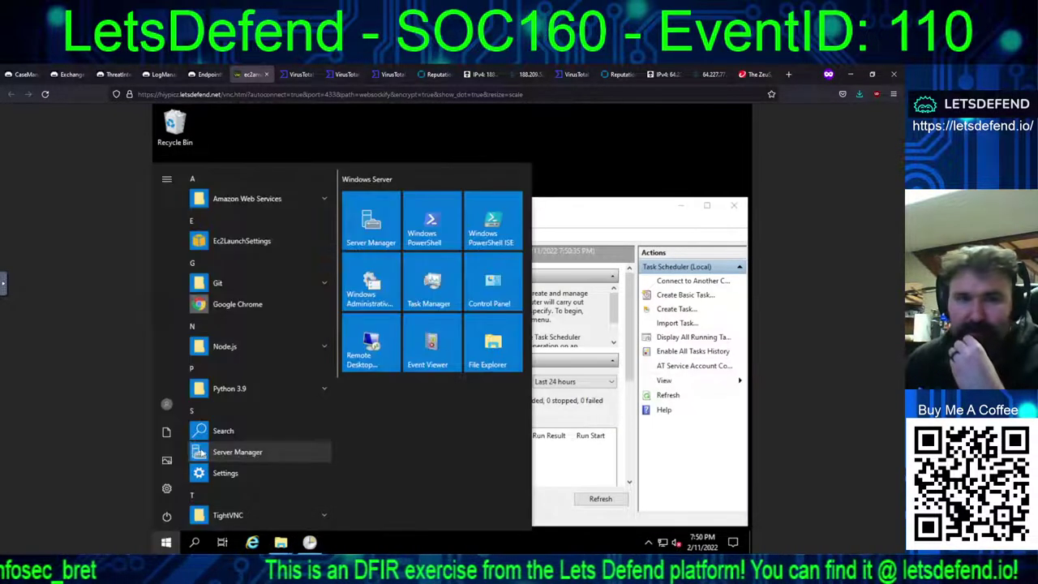
{"action": "left_click", "coordinate": [228, 309]}
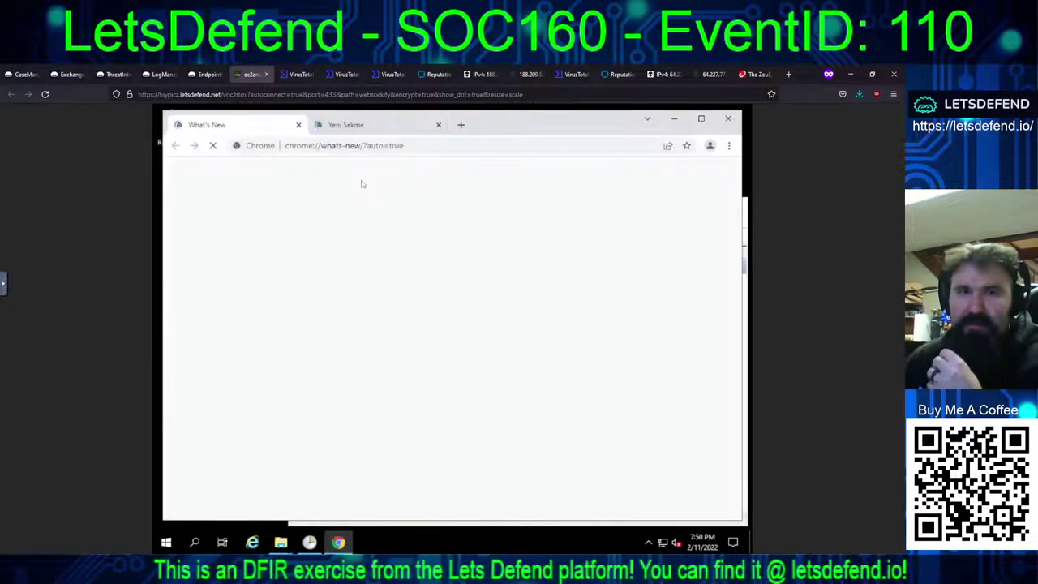
{"action": "left_click", "coordinate": [385, 146]}
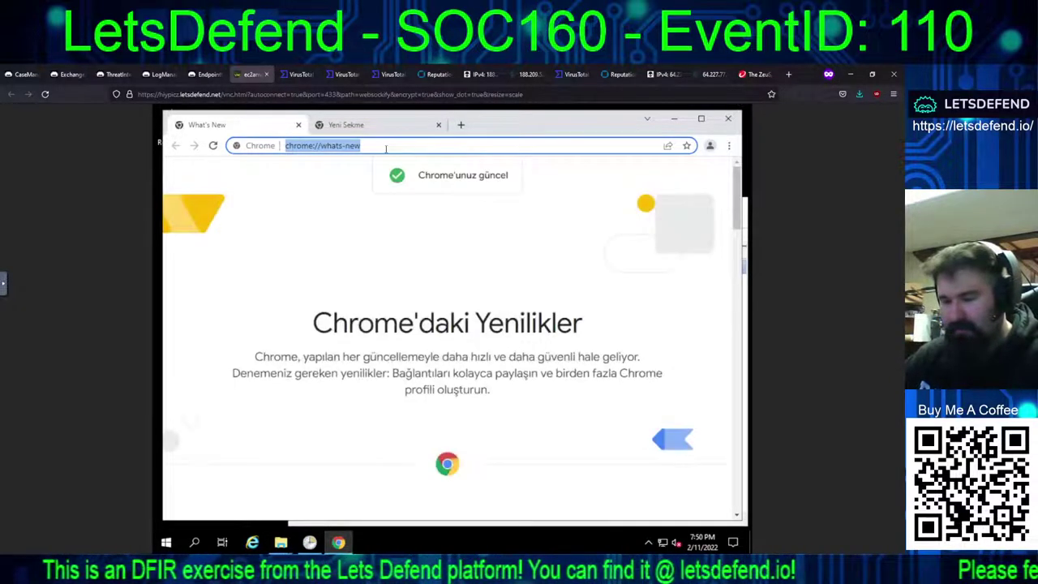
{"action": "type", "text": "live.sysinterls.com"}
{"action": "key", "text": "Return"}
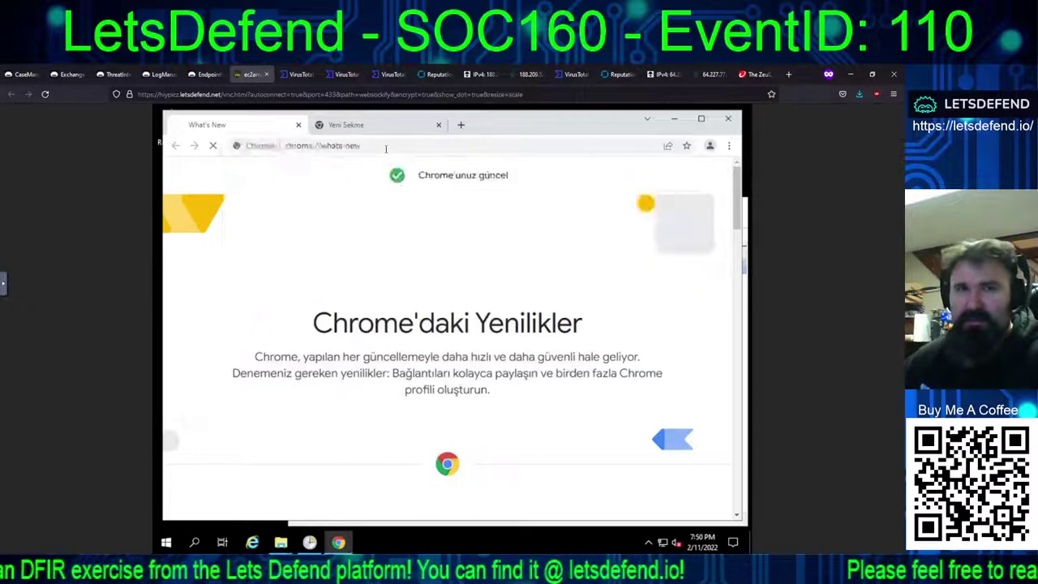
{"action": "left_click", "coordinate": [283, 146]}
{"action": "left_click", "coordinate": [284, 146]}
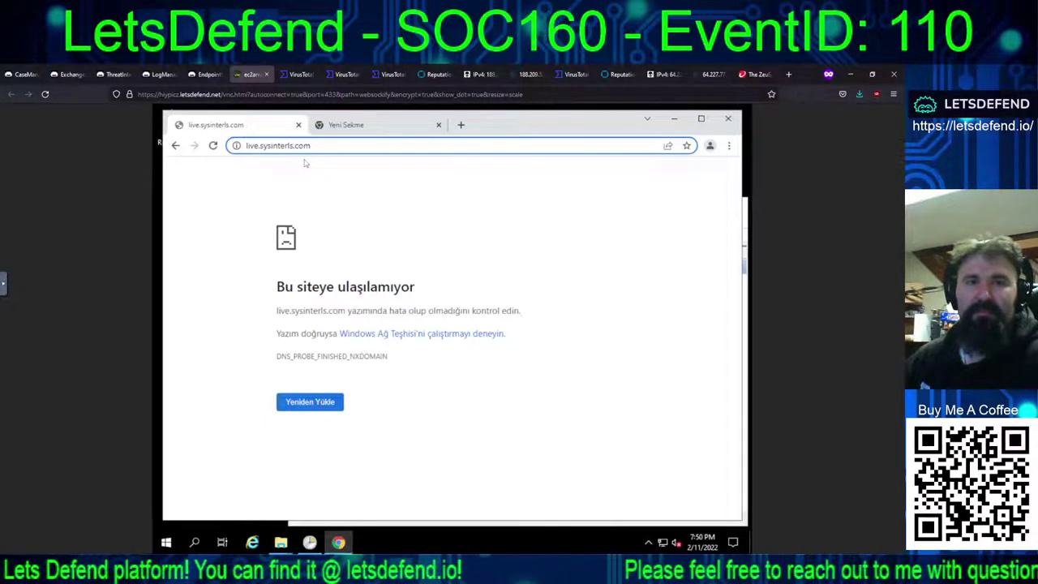
{"action": "type", "text": "na"}
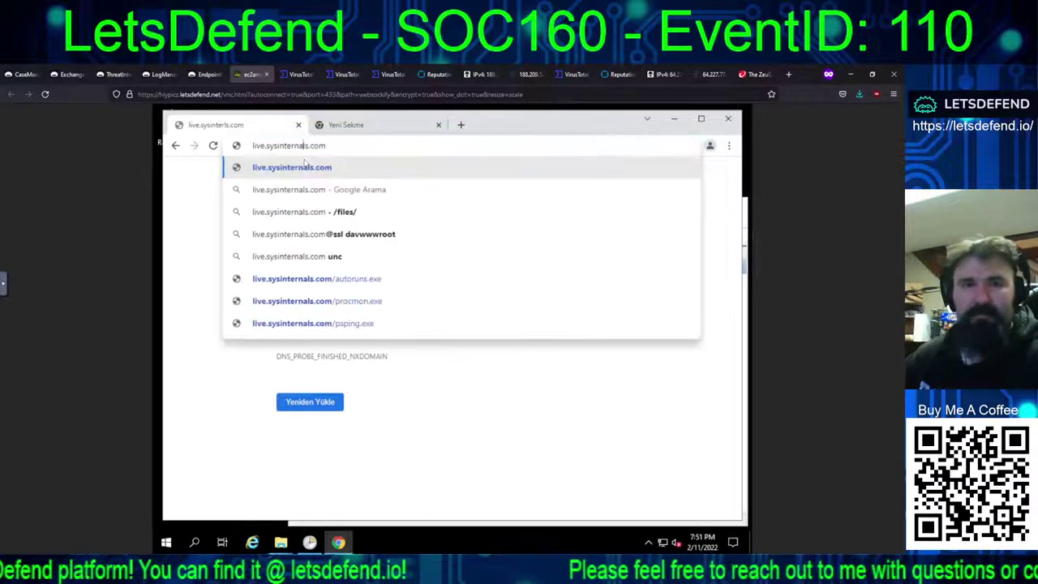
{"action": "key", "text": "Return"}
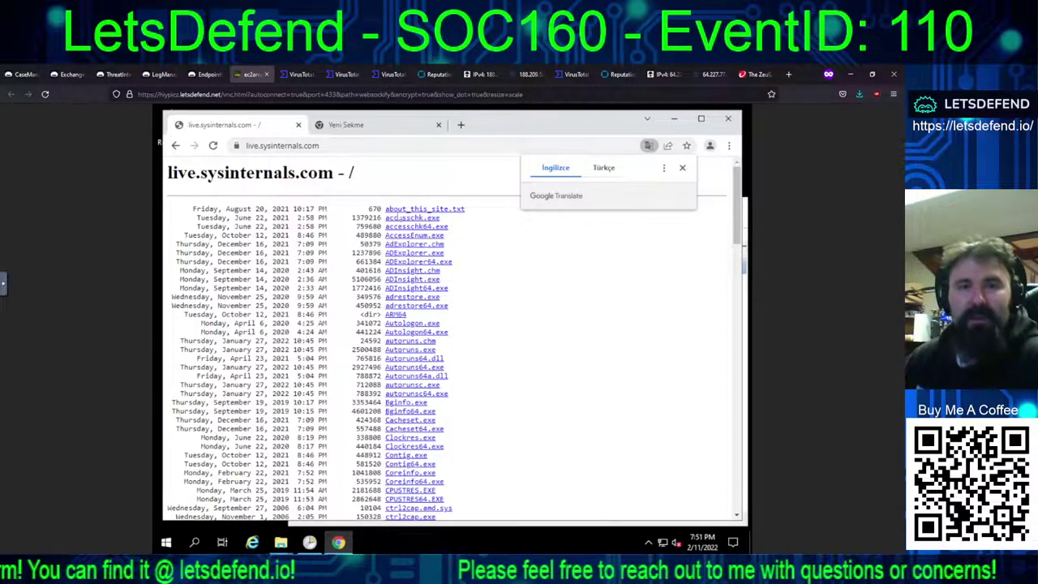
Download Autoruns64.exe from the Sysinternals file listing.
{"action": "right_click", "coordinate": [413, 369]}
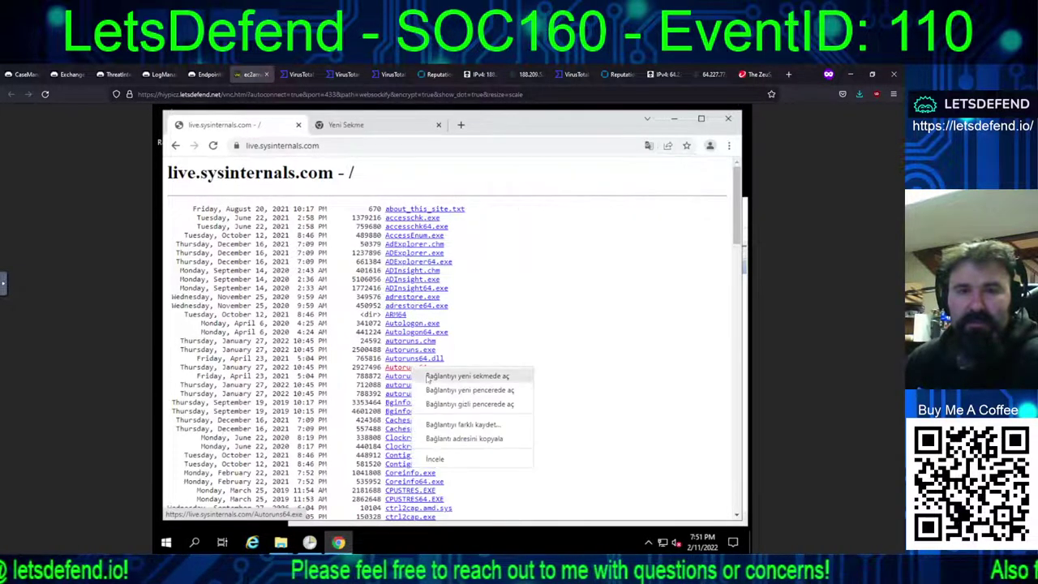
{"action": "left_click", "coordinate": [403, 369]}
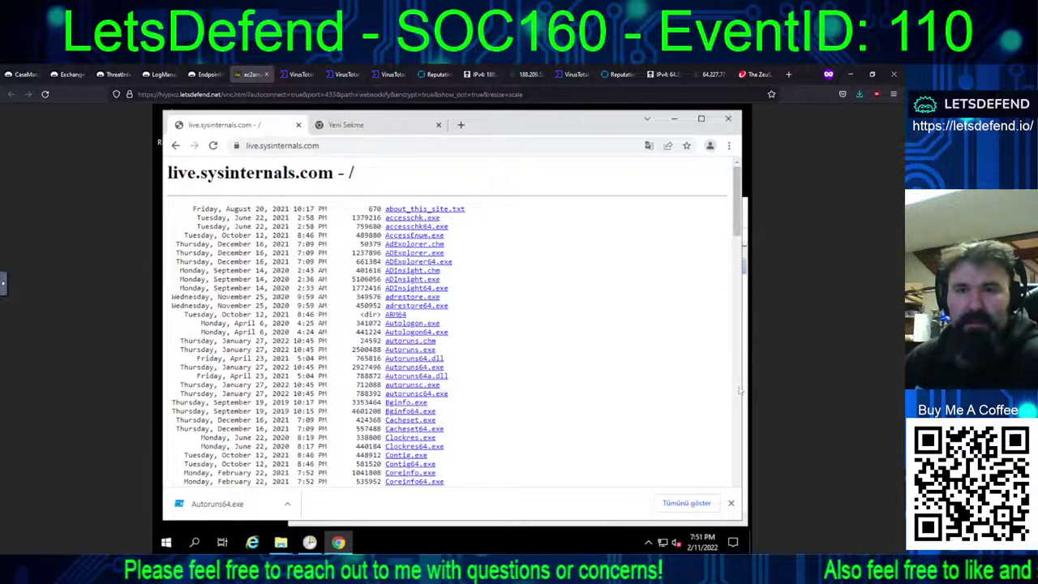
Look through the Sysinternals file listing for the Process Explorer executable.
{"action": "scroll", "coordinate": [739, 391], "scroll_direction": "down", "scroll_amount": 5}
{"action": "scroll", "coordinate": [739, 391], "scroll_direction": "down", "scroll_amount": 5}
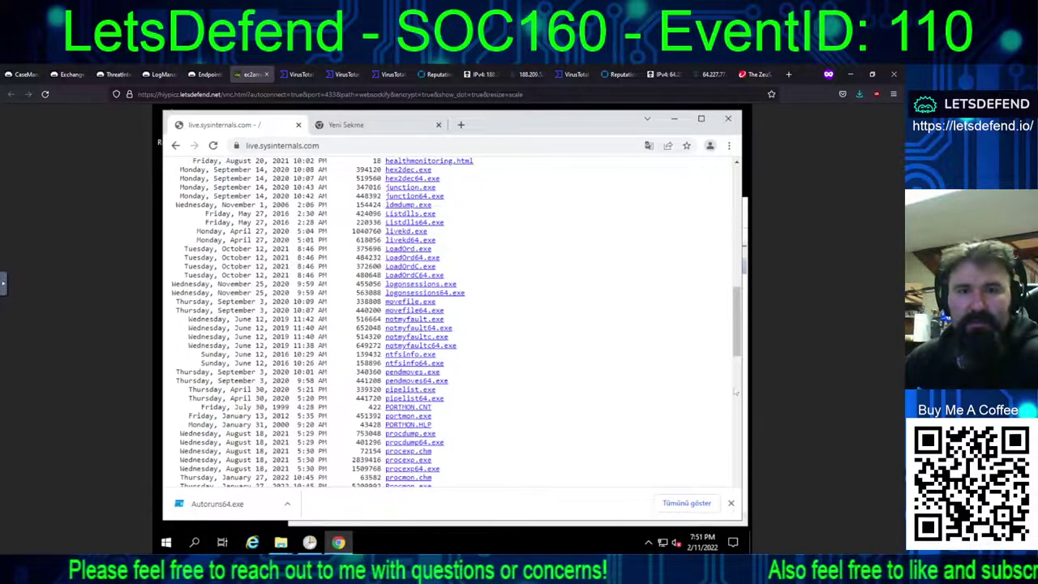
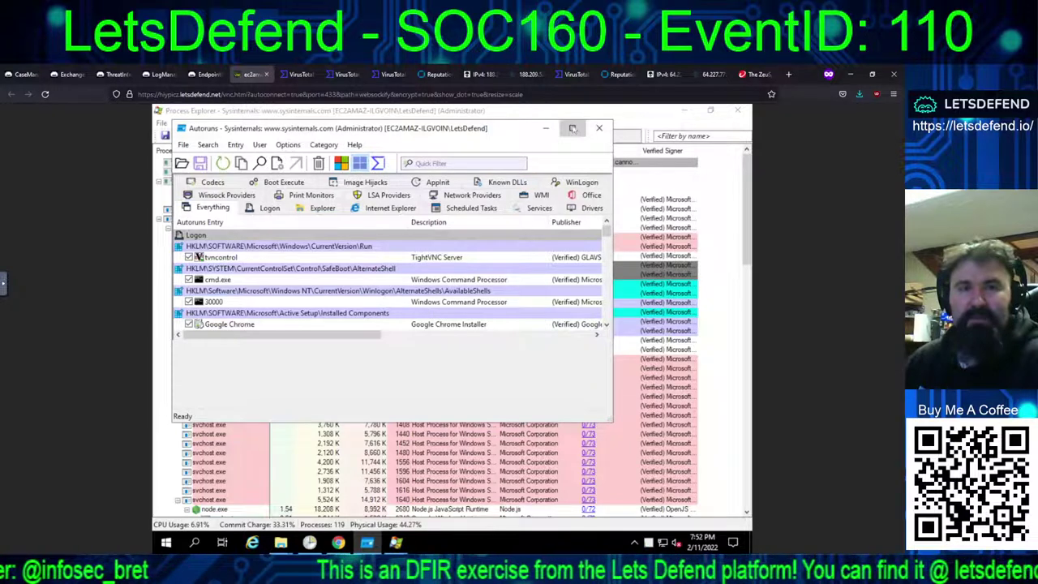
Maximize Autoruns, rescan with the Check VirusTotal.com option enabled, and accept VirusTotal's terms of service.
{"action": "left_click", "coordinate": [573, 129]}
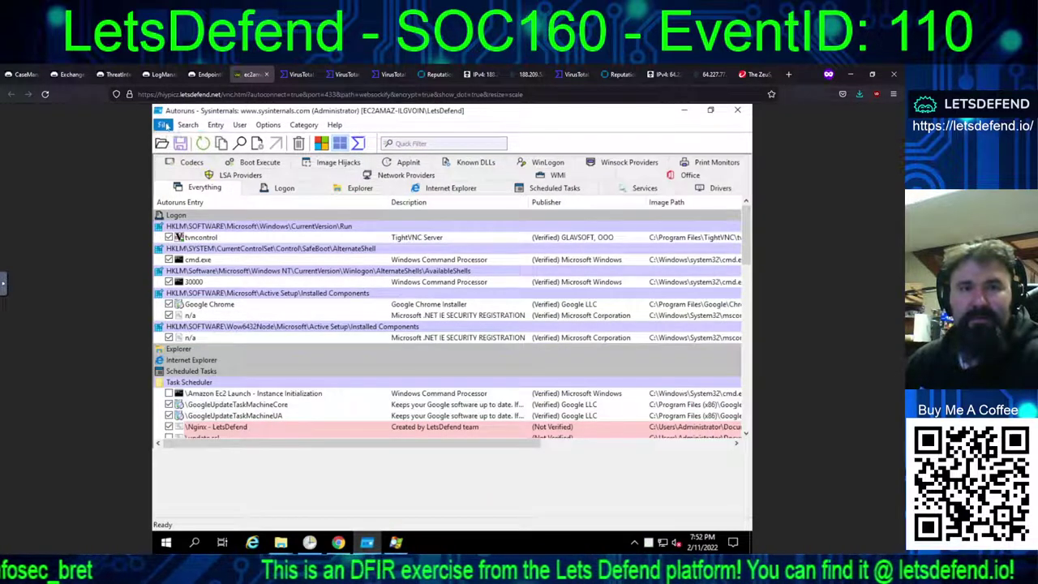
{"action": "left_click", "coordinate": [191, 125]}
{"action": "mouse_move", "coordinate": [267, 125]}
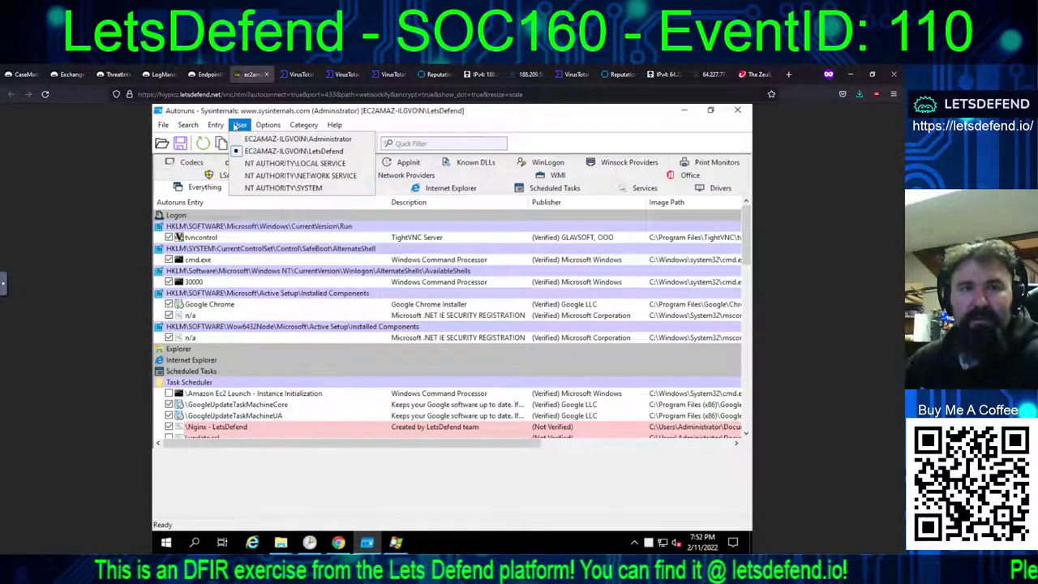
{"action": "mouse_move", "coordinate": [187, 125]}
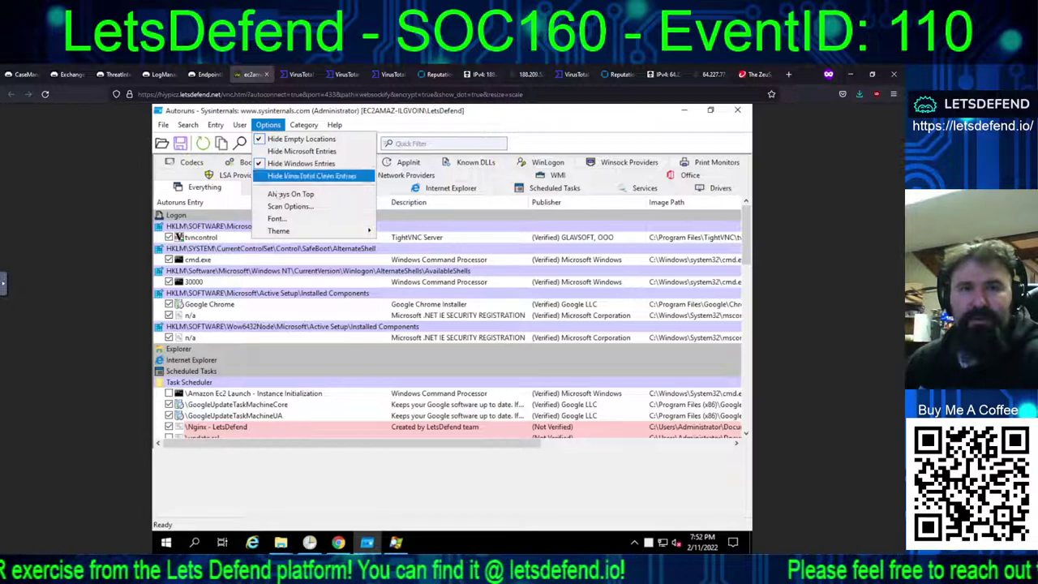
{"action": "left_click", "coordinate": [276, 208]}
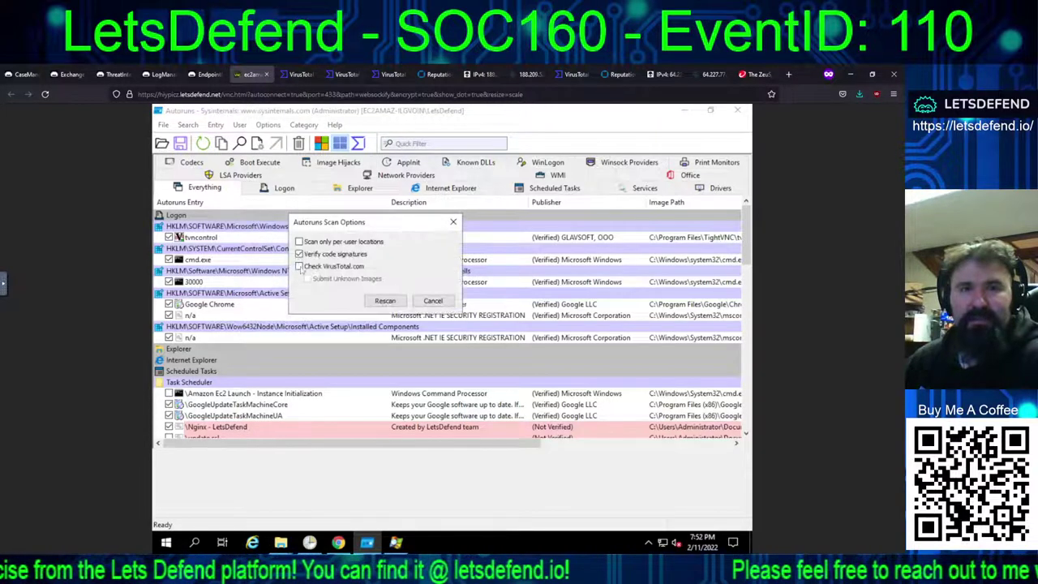
{"action": "left_click", "coordinate": [384, 301]}
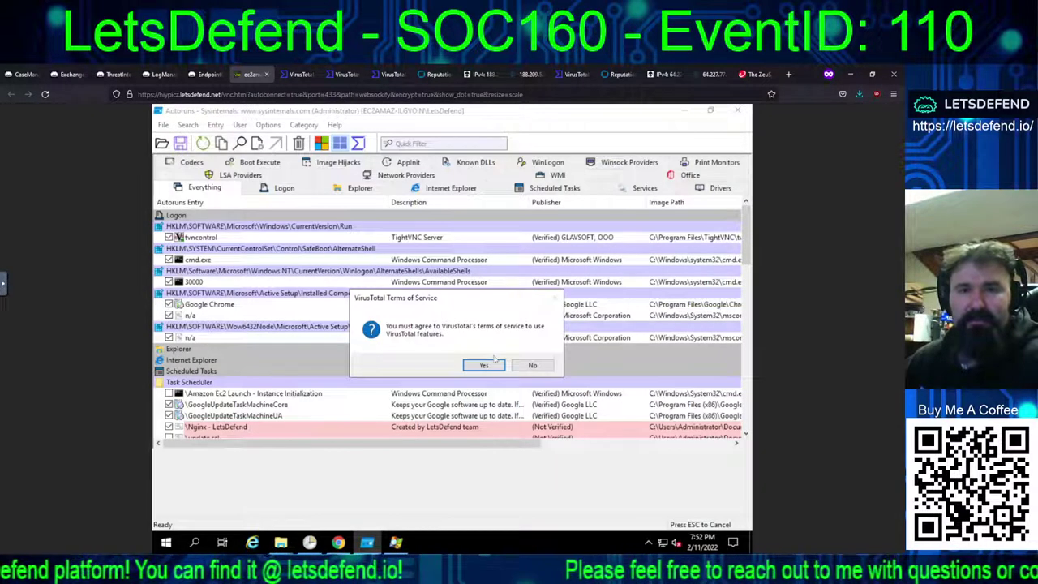
{"action": "left_click", "coordinate": [484, 365]}
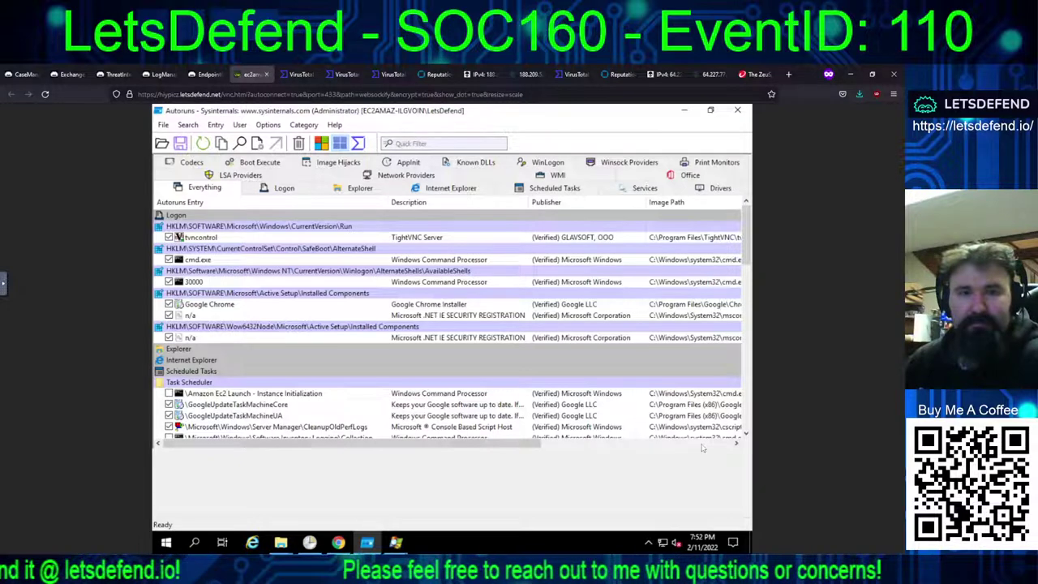
Review all autostart entries through the Task Scheduler section, including their image paths, timestamps and VirusTotal results.
{"action": "left_click", "coordinate": [746, 434]}
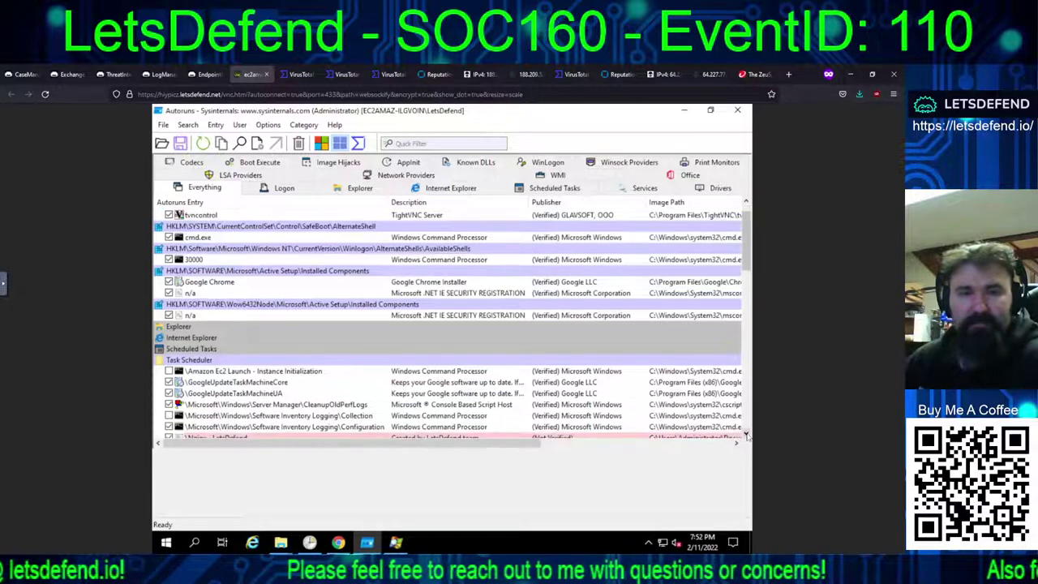
{"action": "left_click", "coordinate": [746, 434]}
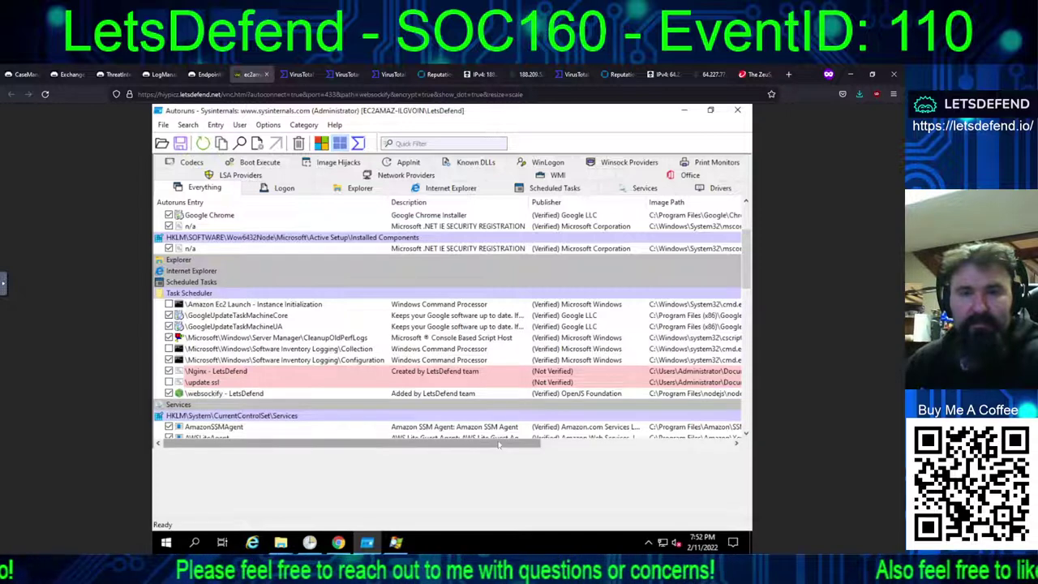
{"action": "left_click_drag", "start_coordinate": [491, 445], "coordinate": [697, 441]}
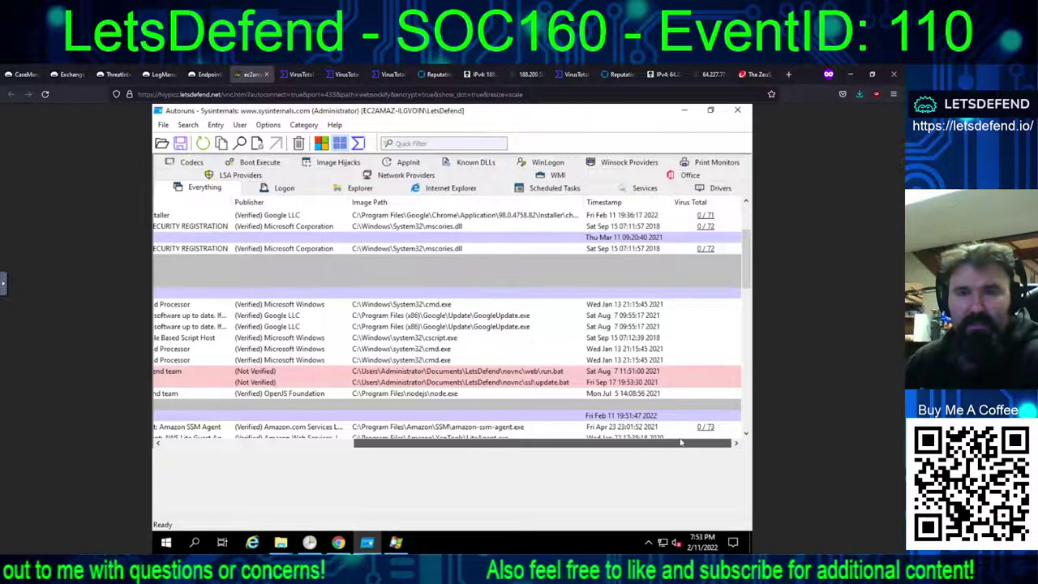
{"action": "left_click_drag", "start_coordinate": [681, 442], "coordinate": [480, 442]}
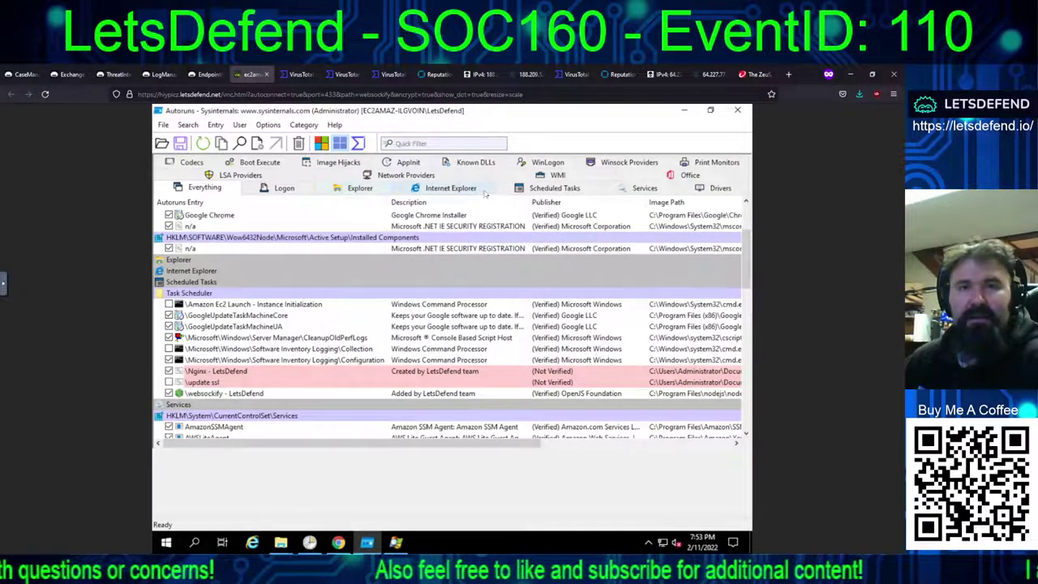
Show only the scheduled tasks in Autoruns and inspect the file properties of the cscript.exe entry.
{"action": "left_click", "coordinate": [549, 188]}
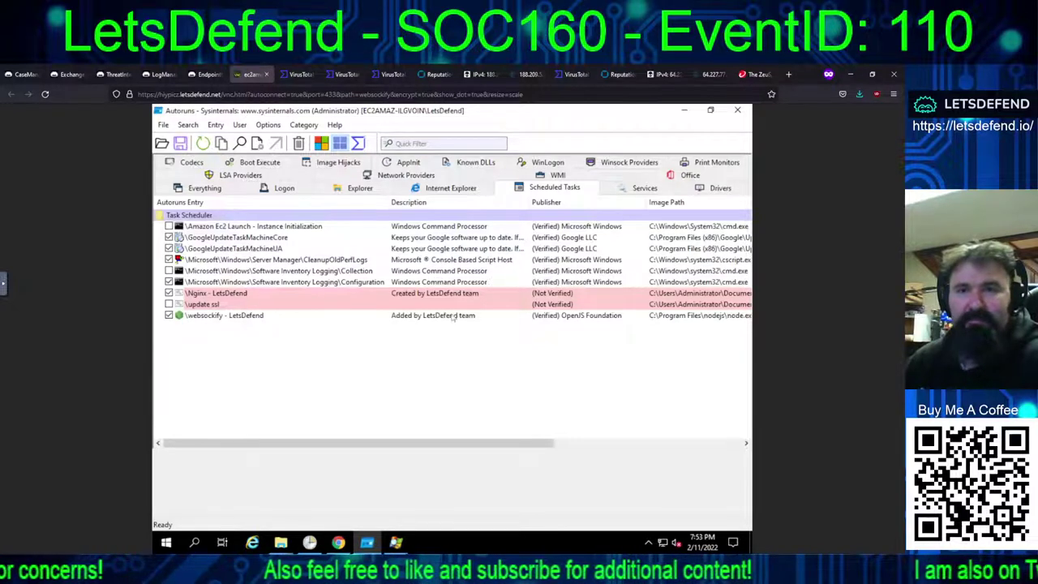
{"action": "left_click", "coordinate": [559, 444]}
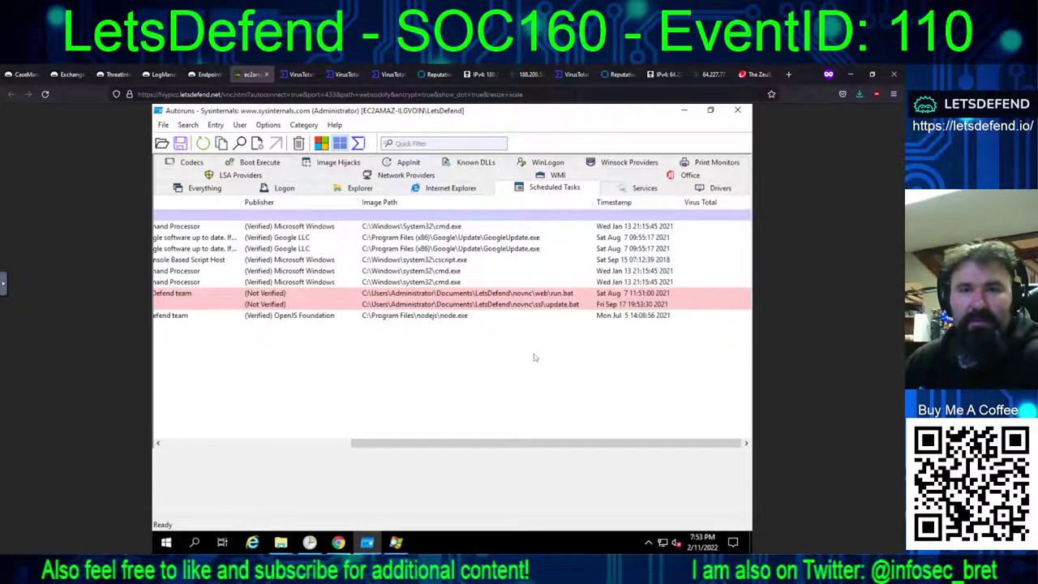
{"action": "left_click", "coordinate": [440, 262]}
{"action": "key", "text": "alt+Return"}
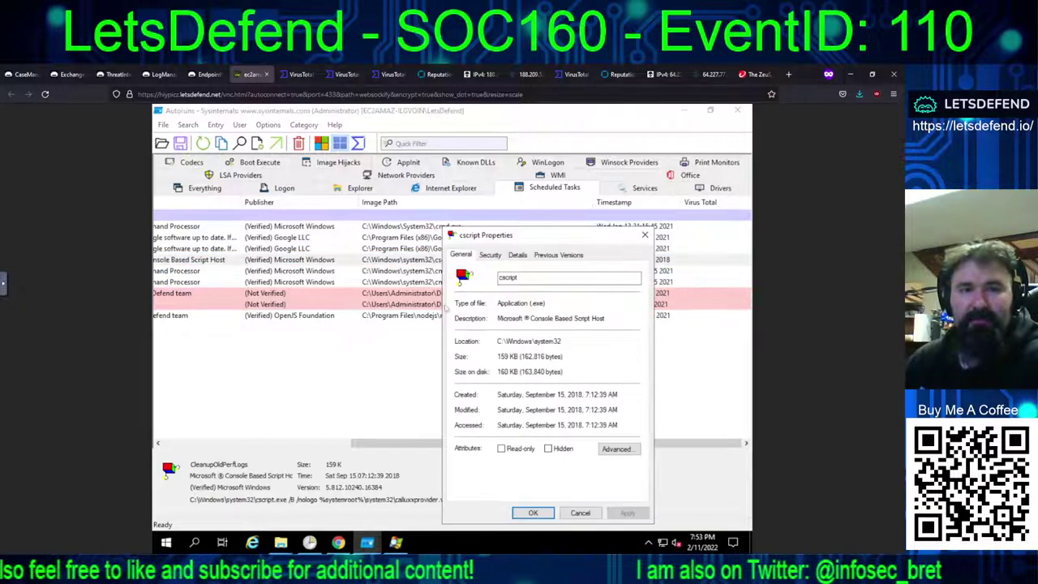
{"action": "left_click", "coordinate": [574, 512]}
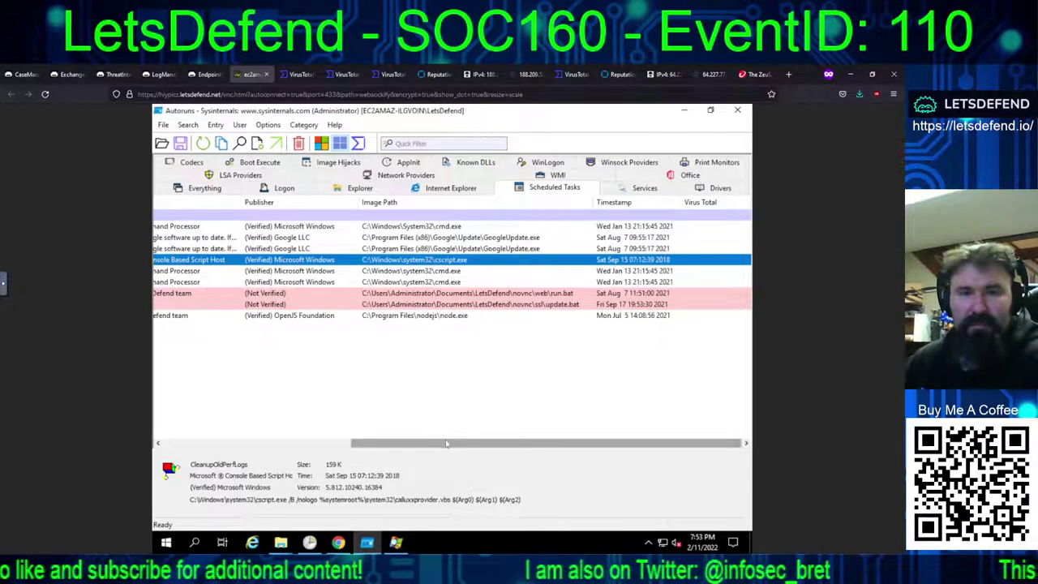
Inspect the launch details of the Software Inventory Logging Configuration and Collection tasks, then check the WinLogon entries.
{"action": "left_click_drag", "start_coordinate": [443, 445], "coordinate": [409, 444]}
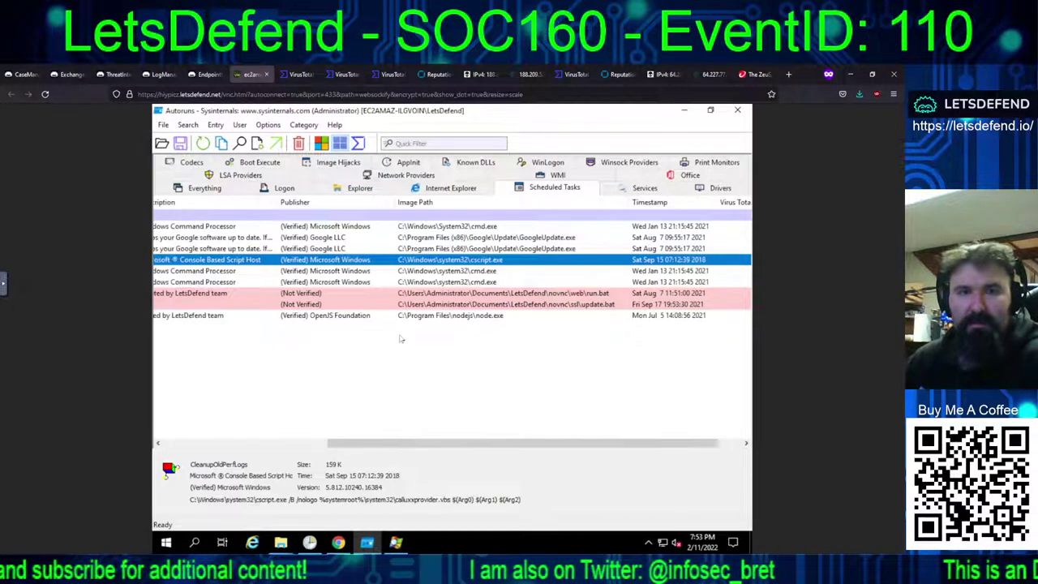
{"action": "left_click", "coordinate": [368, 283]}
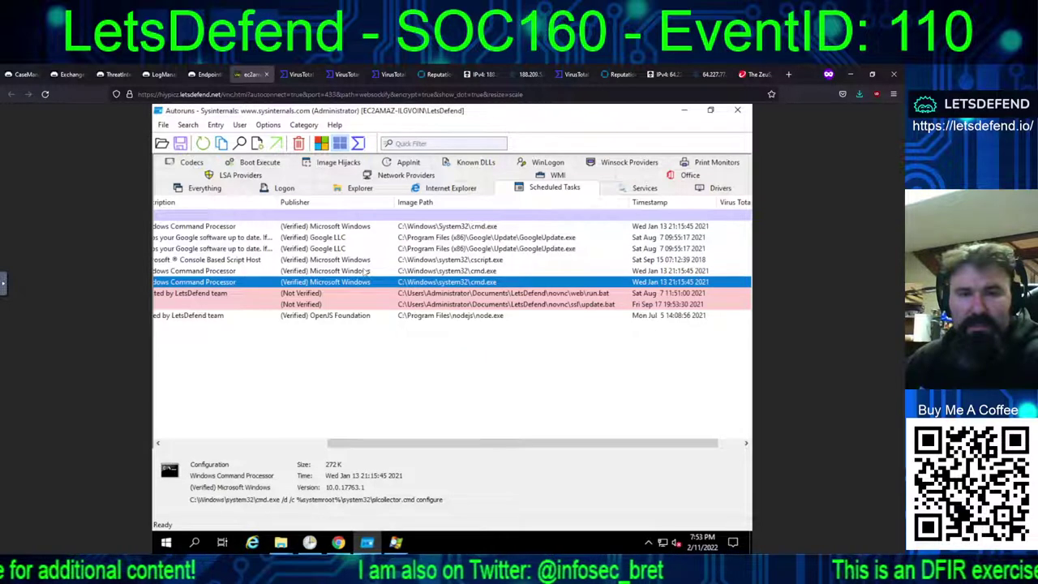
{"action": "left_click", "coordinate": [366, 271]}
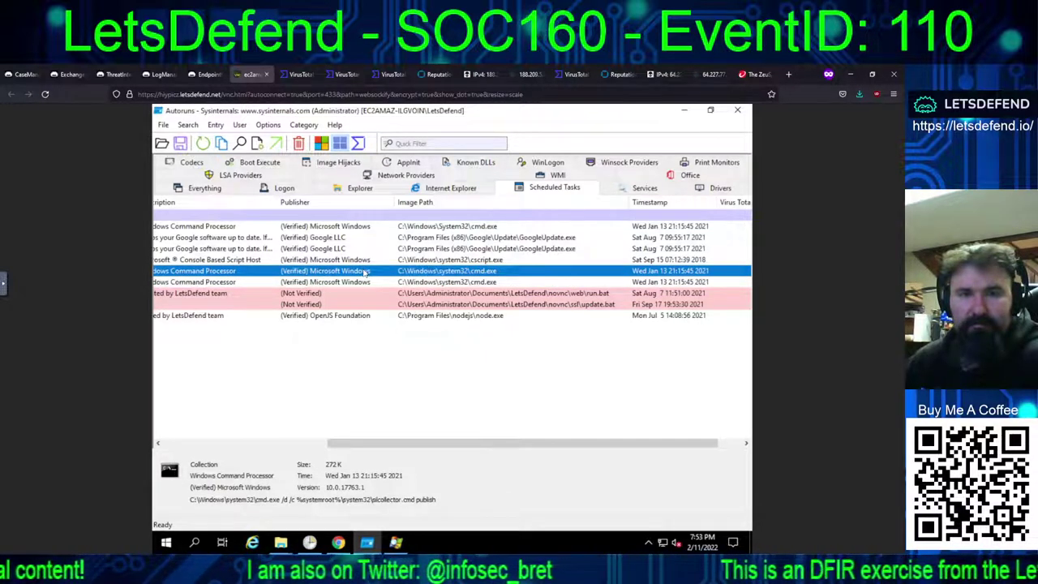
{"action": "left_click_drag", "start_coordinate": [350, 444], "coordinate": [166, 420]}
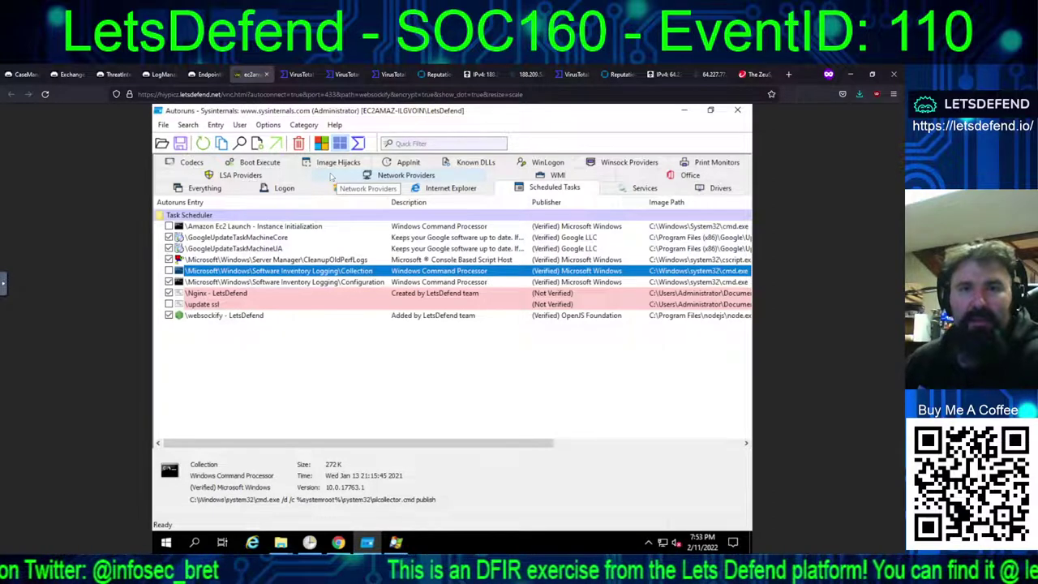
{"action": "left_click", "coordinate": [546, 165]}
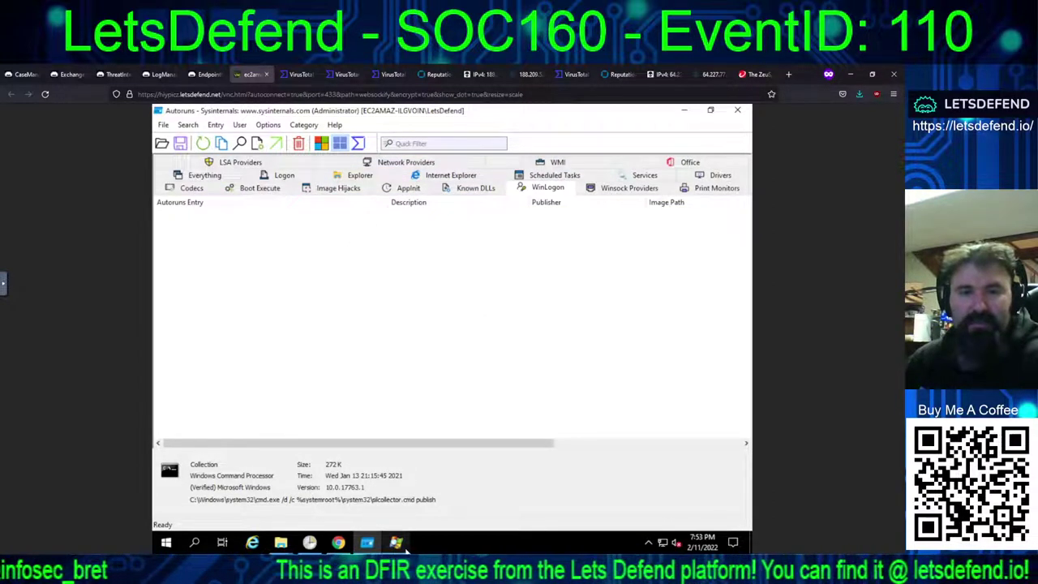
Switch to Process Explorer and examine the running processes and their VirusTotal scores down to the end of the list.
{"action": "left_click", "coordinate": [399, 543]}
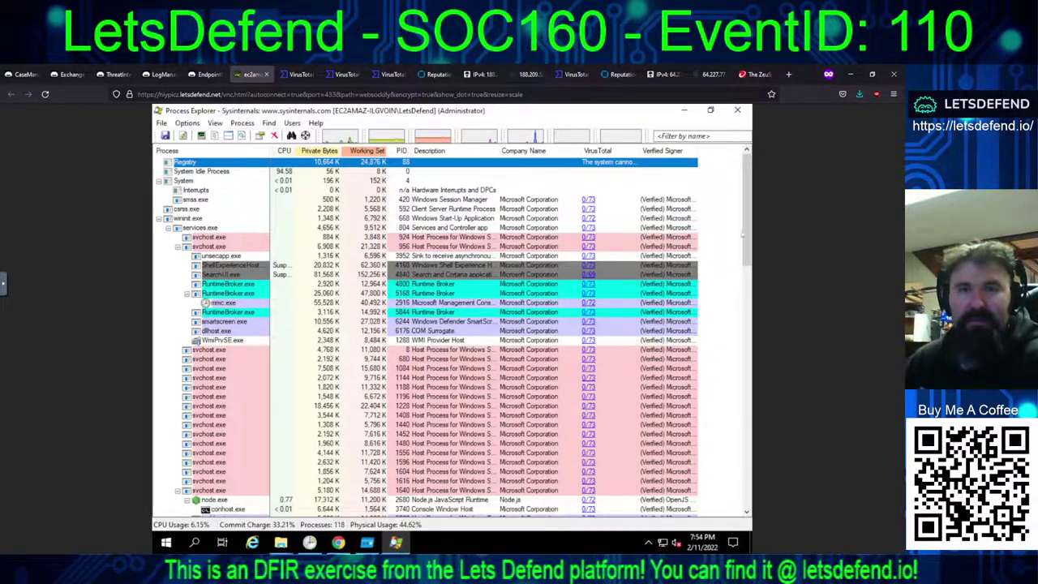
{"action": "left_click_drag", "start_coordinate": [752, 234], "coordinate": [726, 510]}
{"action": "mouse_move", "coordinate": [212, 463]}
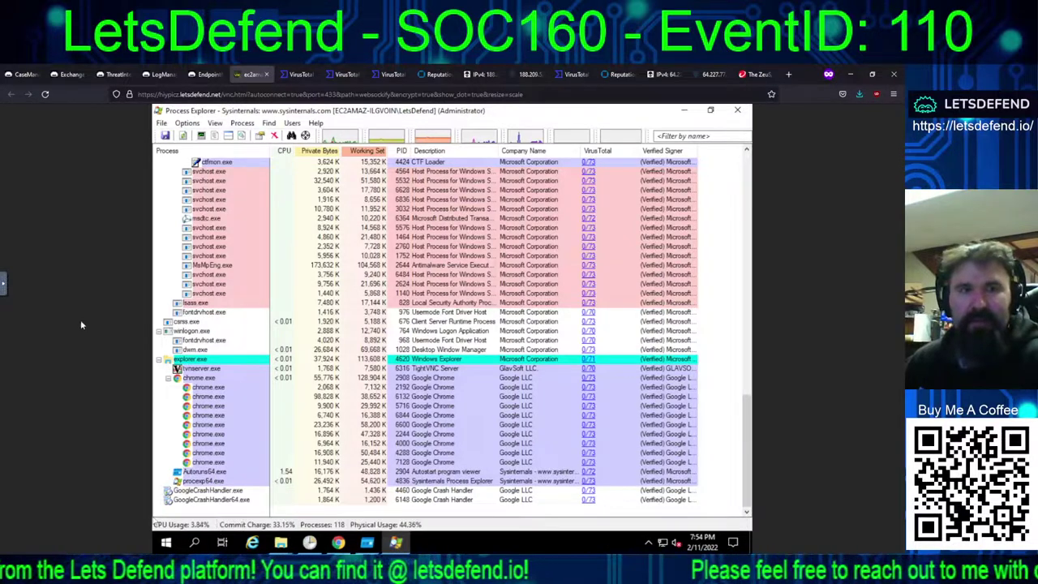
Return to the LetsDefend case, answer the persistence question with Valid Accounts, and answer No to privilege escalation techniques.
{"action": "left_click", "coordinate": [23, 74]}
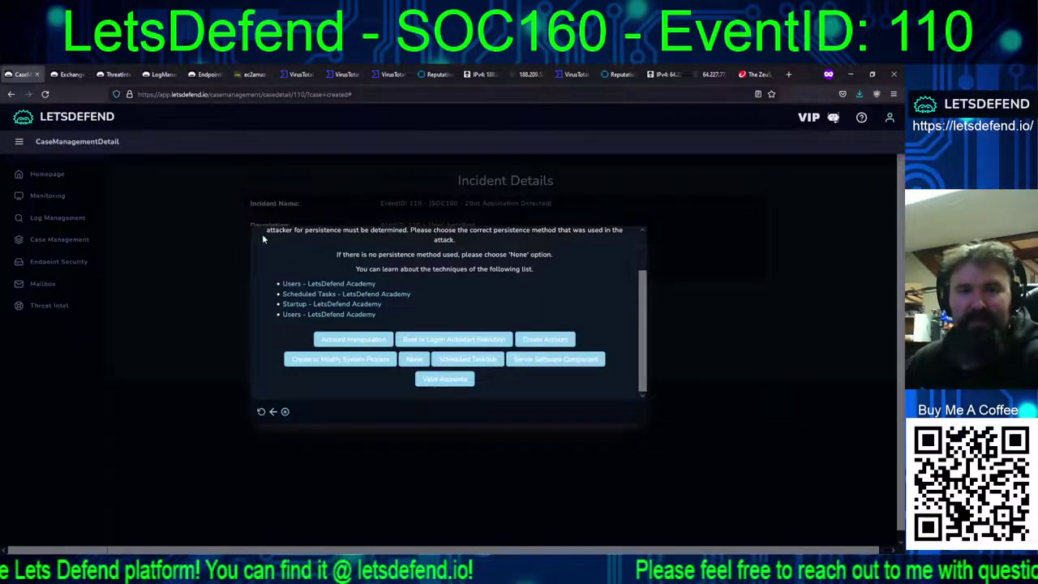
{"action": "left_click", "coordinate": [445, 379]}
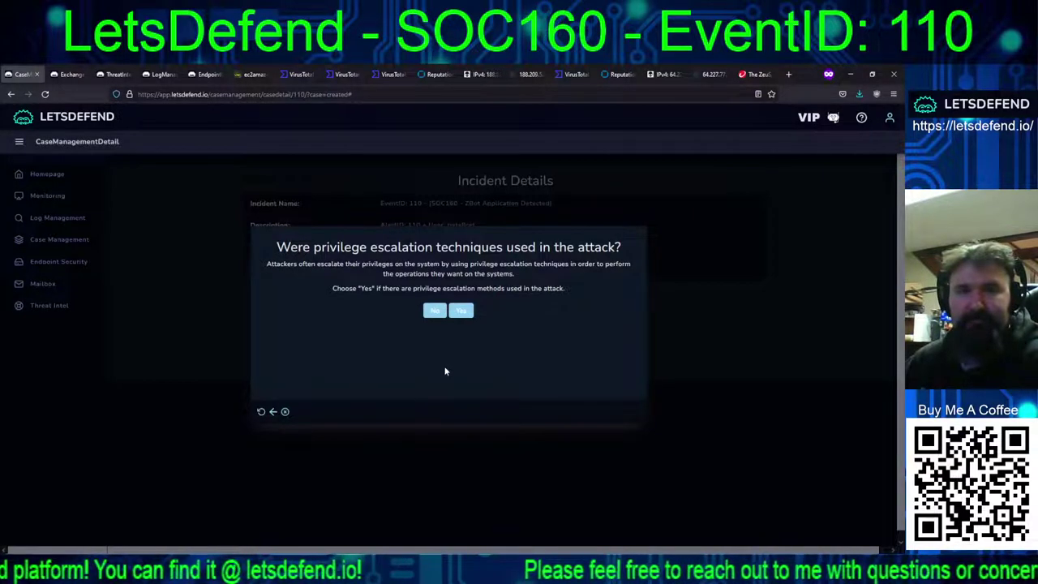
{"action": "left_click", "coordinate": [434, 312]}
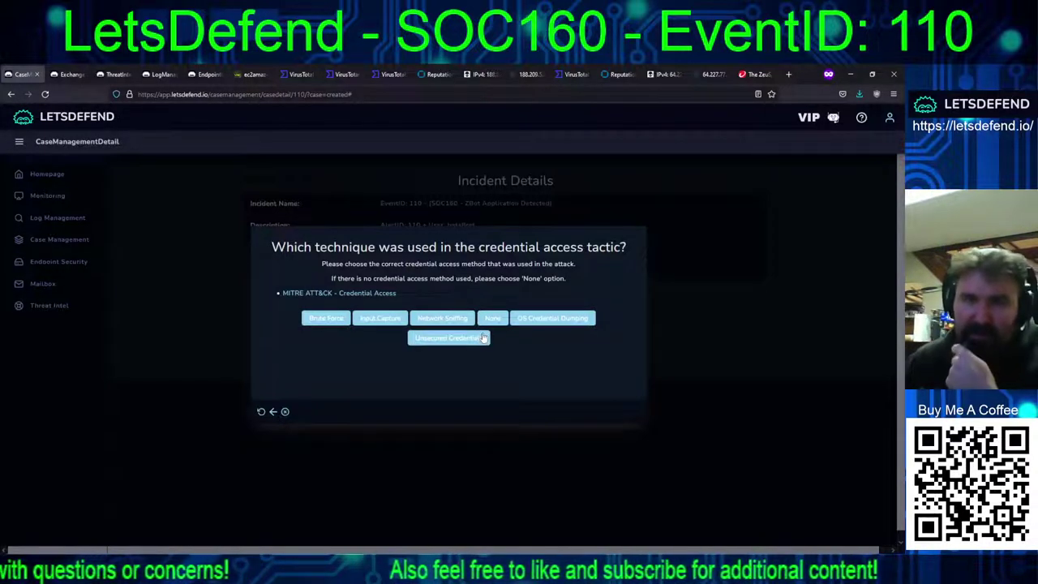
Consult the Trend Micro ZeuS/ZBOT article on information theft, then choose Input Capture as the credential access technique in the playbook.
{"action": "left_click", "coordinate": [745, 75]}
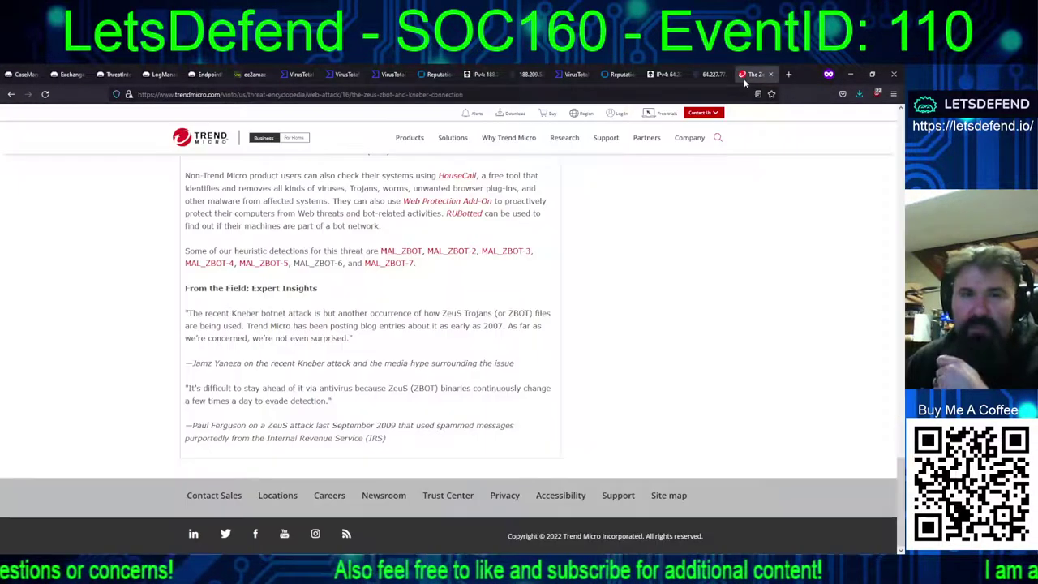
{"action": "left_click", "coordinate": [902, 227]}
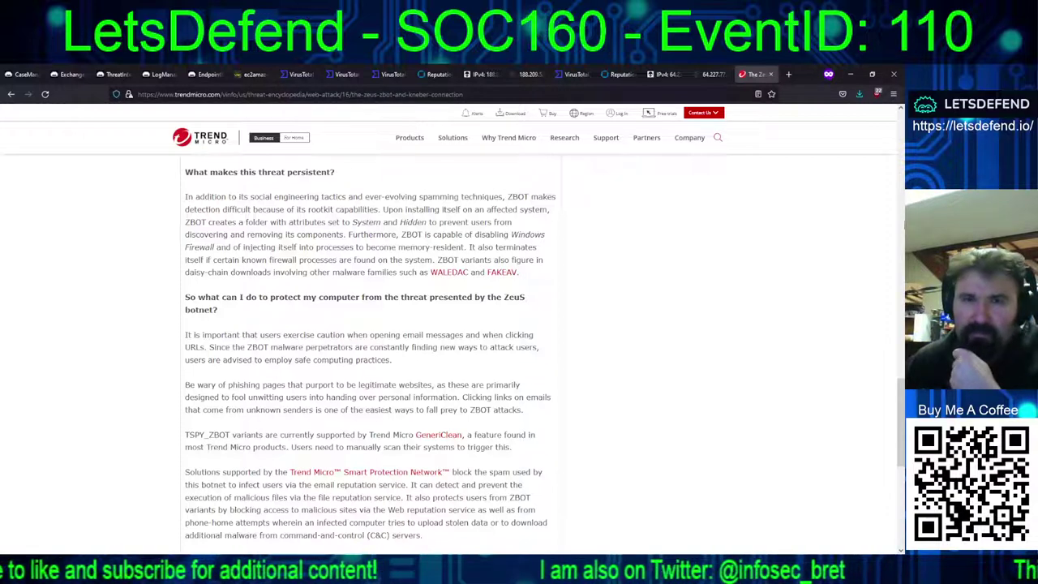
{"action": "scroll", "coordinate": [902, 225], "scroll_direction": "up", "scroll_amount": 5}
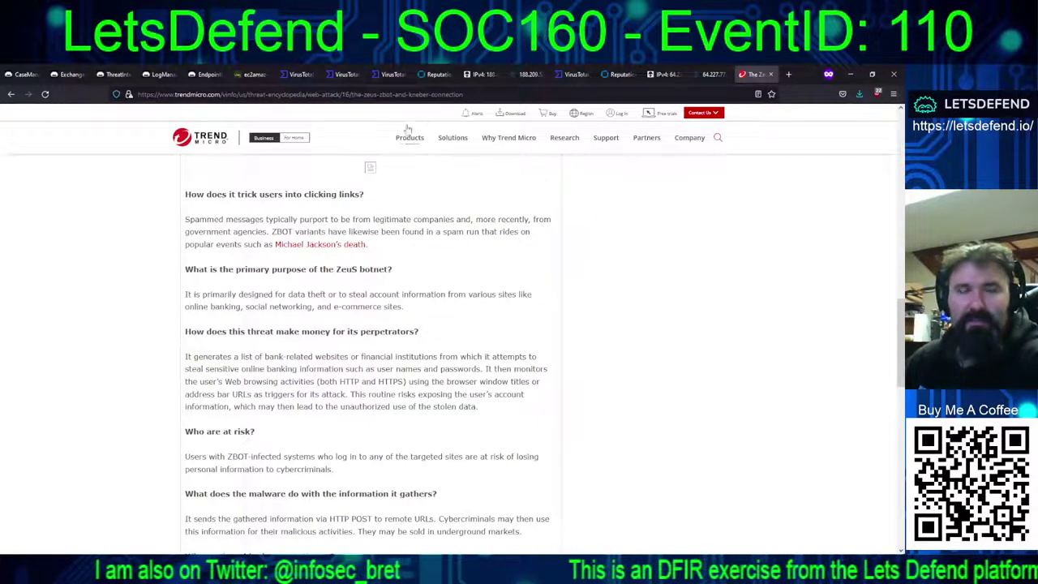
{"action": "left_click", "coordinate": [22, 73]}
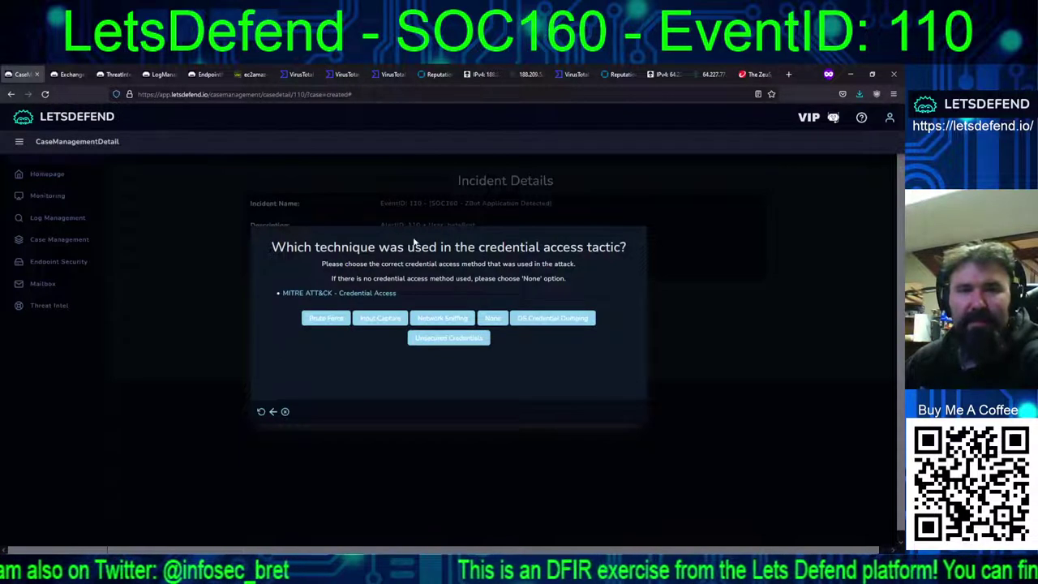
{"action": "left_click", "coordinate": [377, 320]}
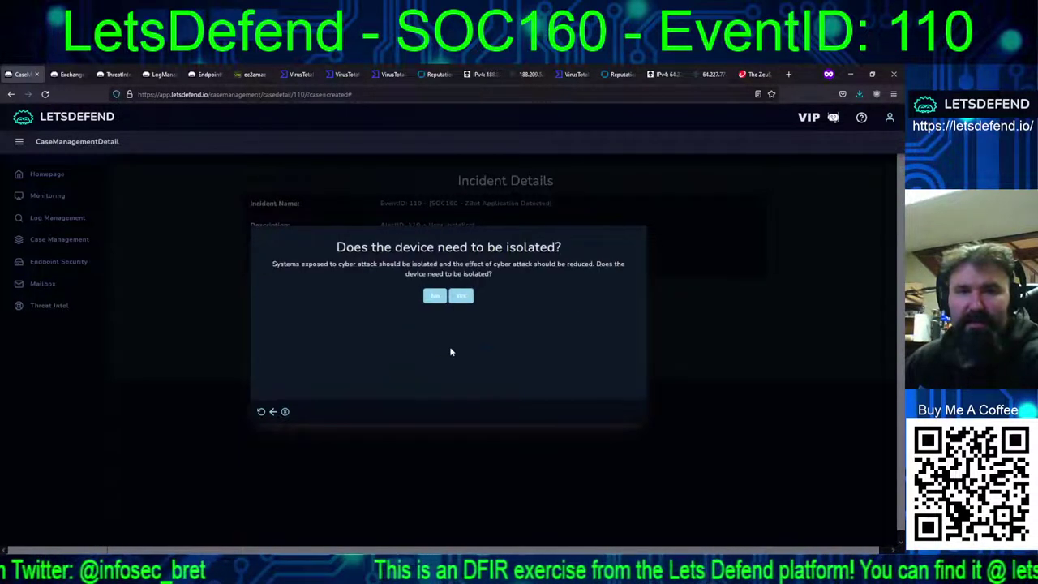
Answer Yes to isolating the device and advance the playbook to the Backup evidences stage.
{"action": "left_click", "coordinate": [458, 296]}
{"action": "left_click", "coordinate": [447, 305]}
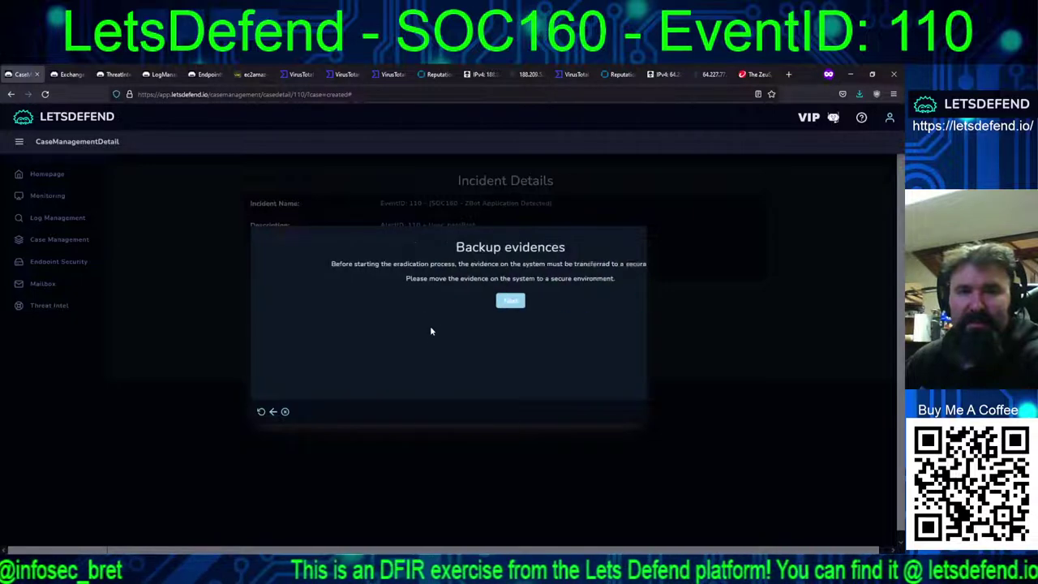